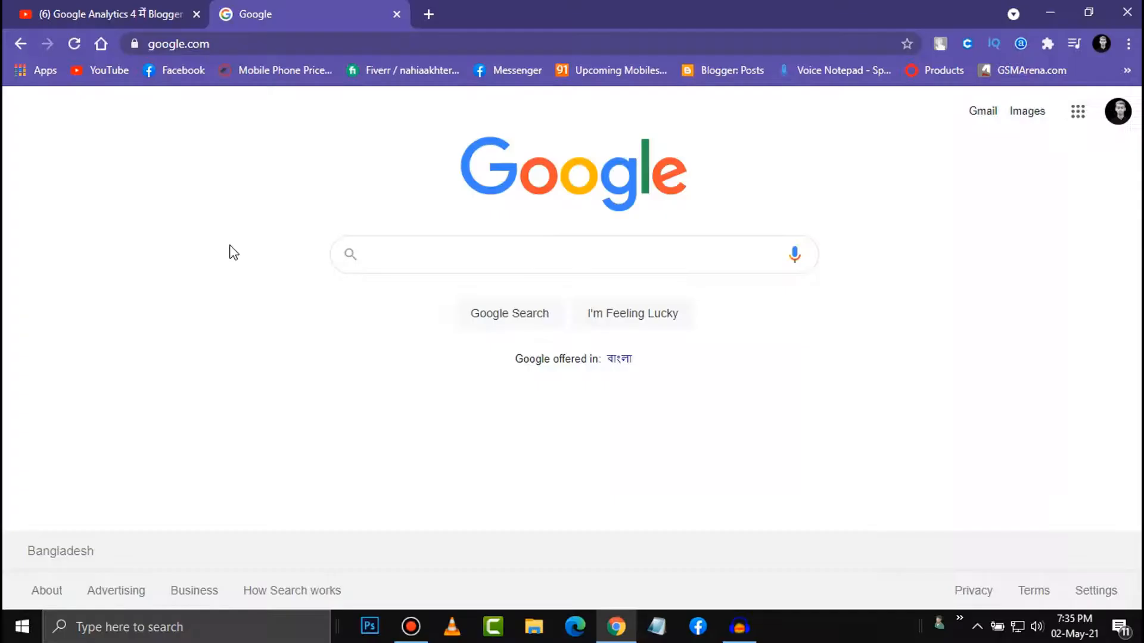
Search Google for "google analytics", open the Google Analytics site and start setting up a new account
click(404, 250)
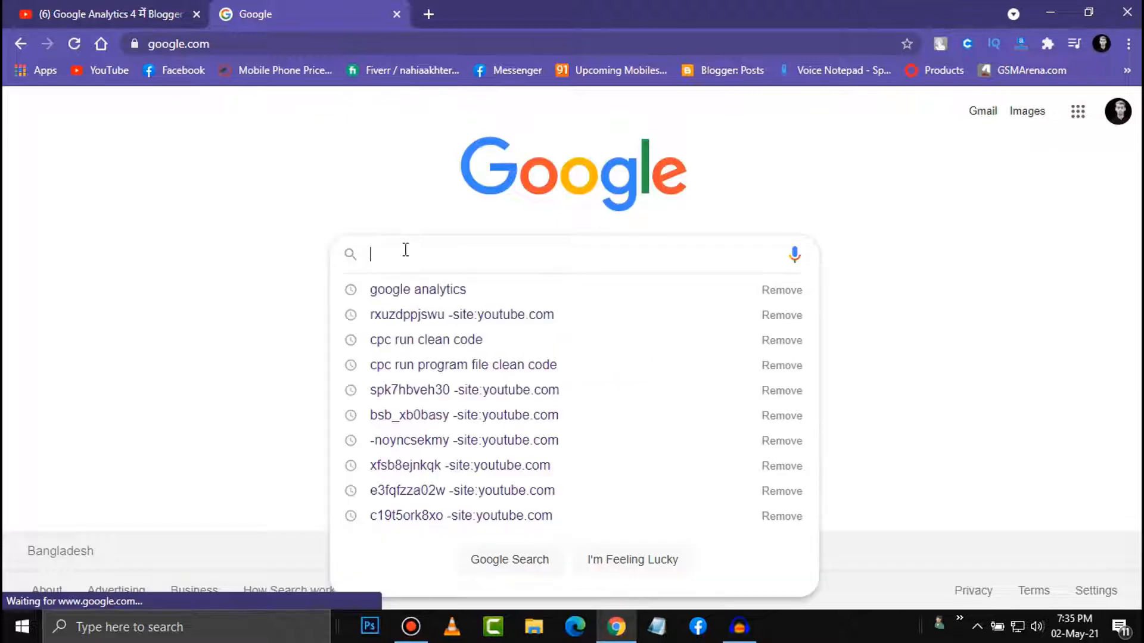
click(422, 290)
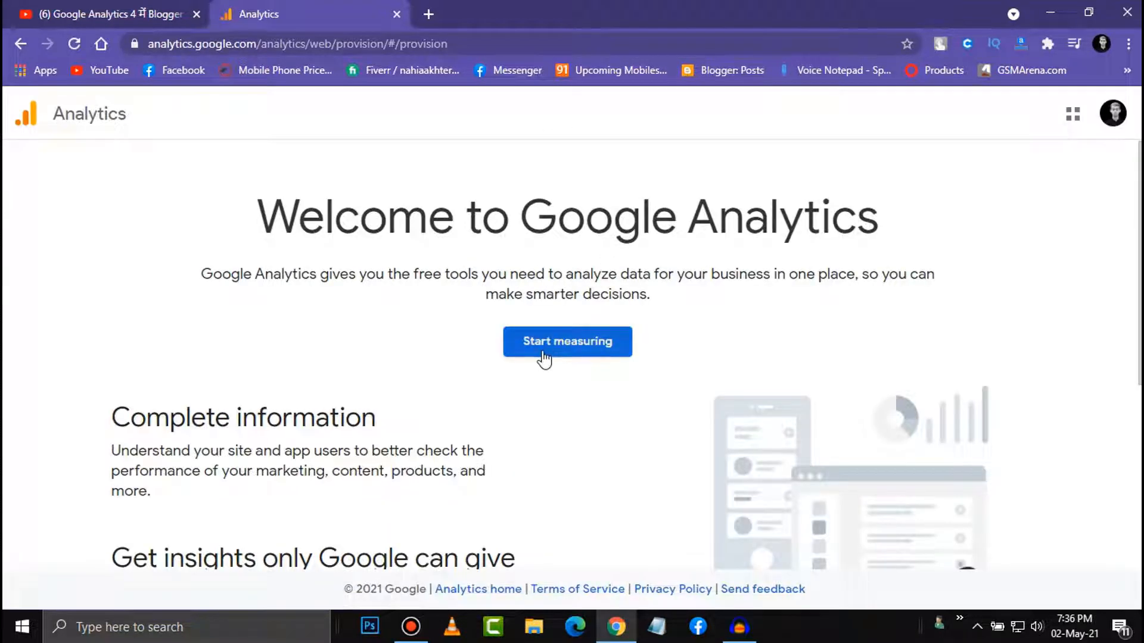
click(560, 352)
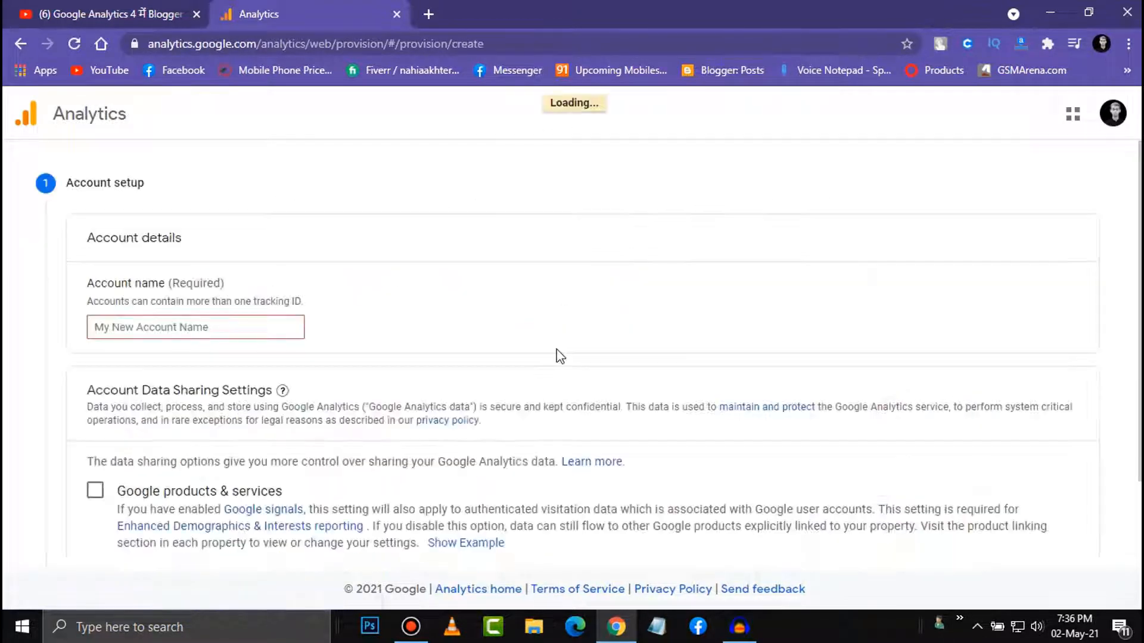
Enter GoMobileReview as the account name and cut that text to the clipboard
click(140, 325)
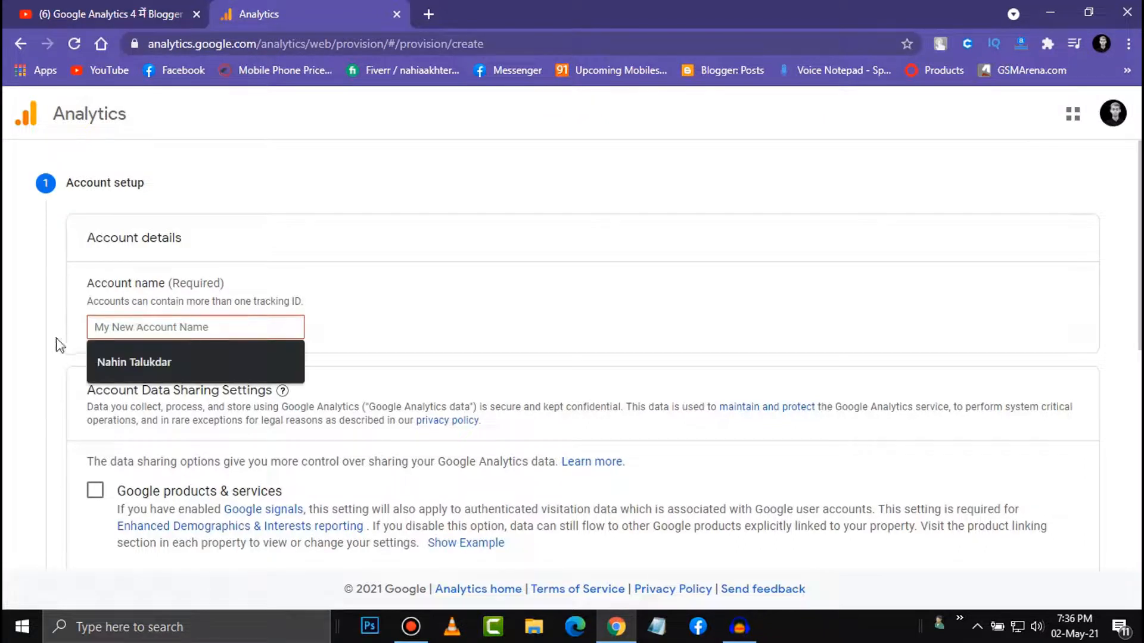
click(59, 346)
click(146, 327)
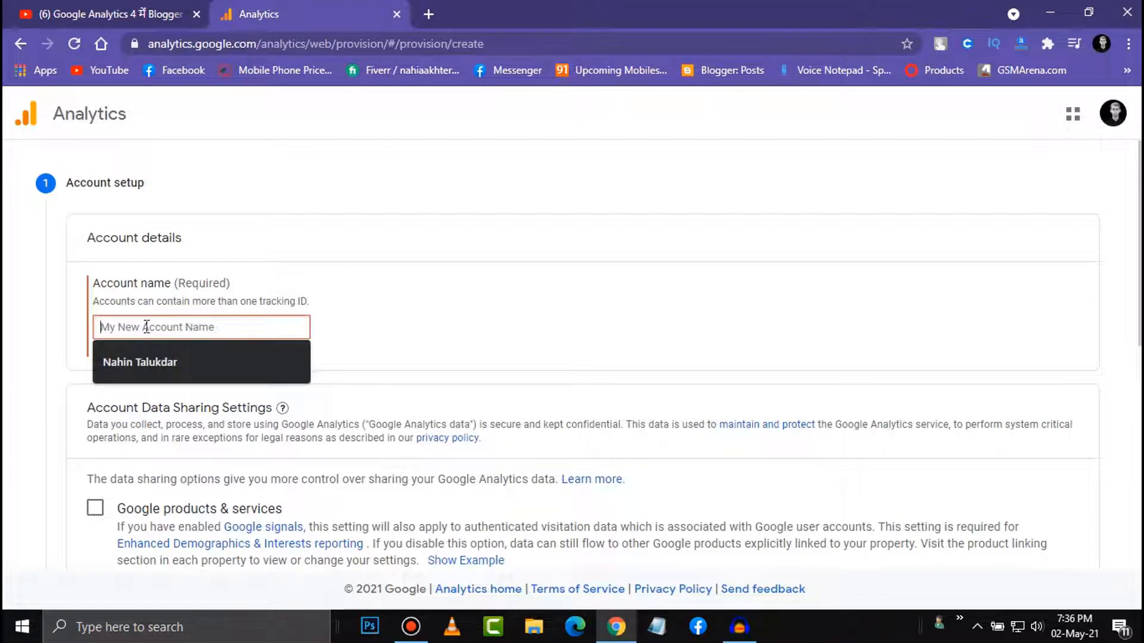
text(GoMobileReview)
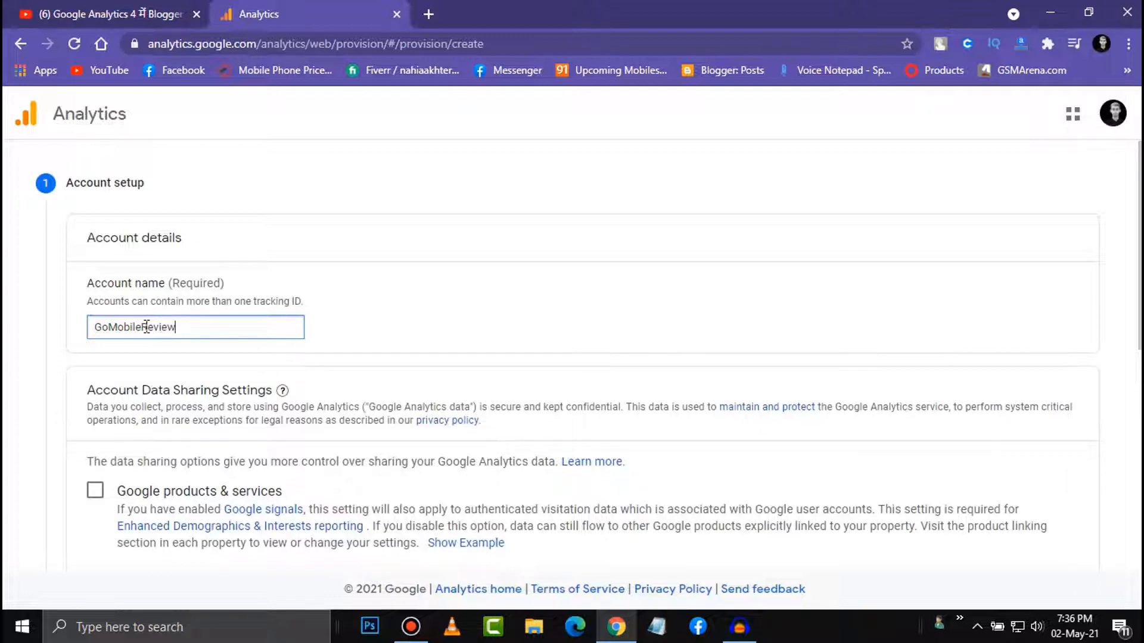
drag(205, 326, 107, 321)
right_click(145, 328)
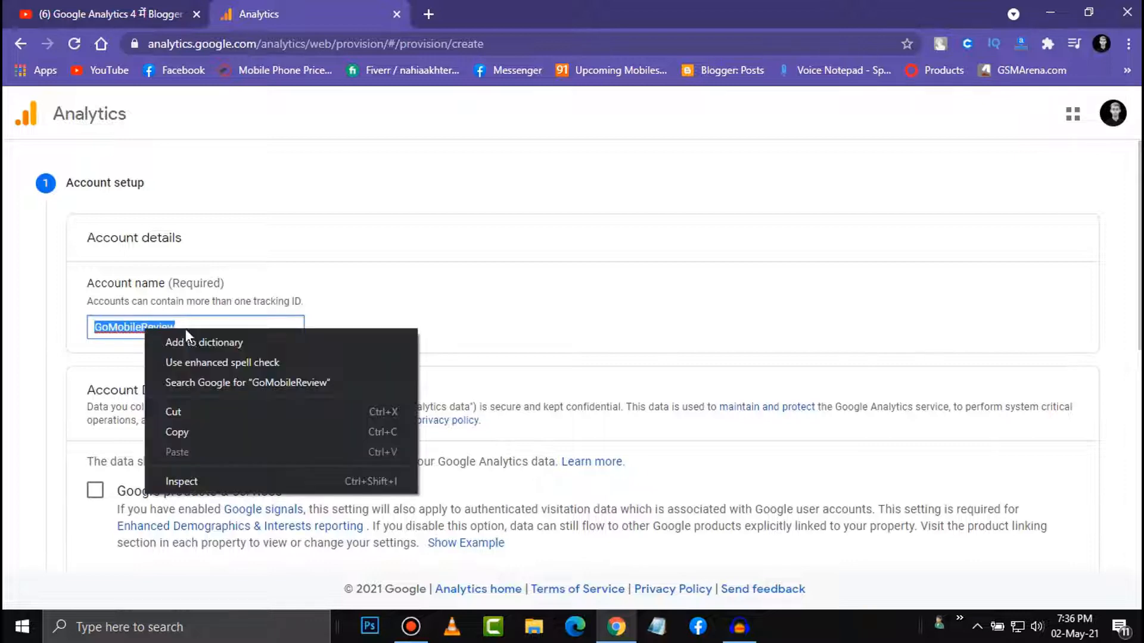
click(199, 413)
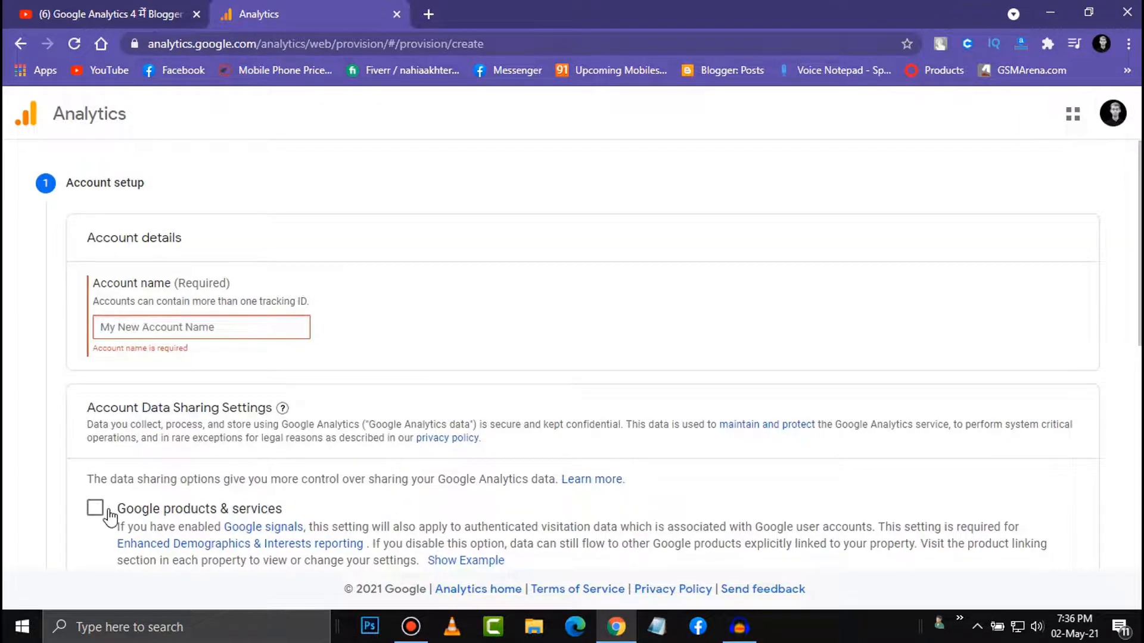
Enable data sharing for Google products & services along with the other sharing options, and continue to the property setup
scroll(101, 473, down, 1)
scroll(98, 286, down, 5)
scroll(95, 310, down, 3)
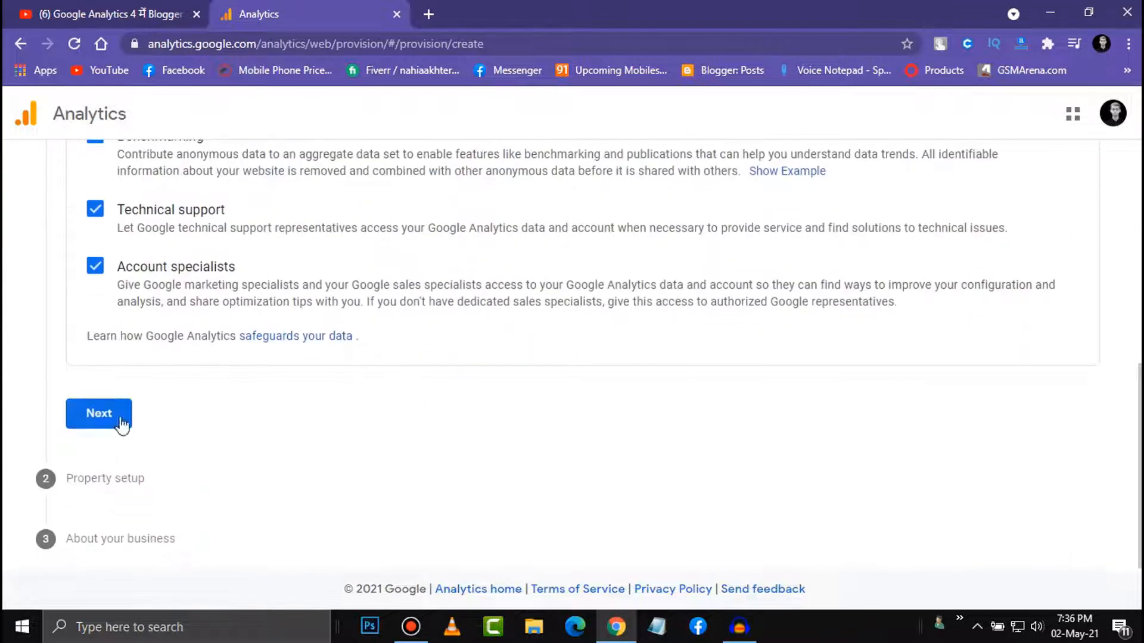
click(109, 427)
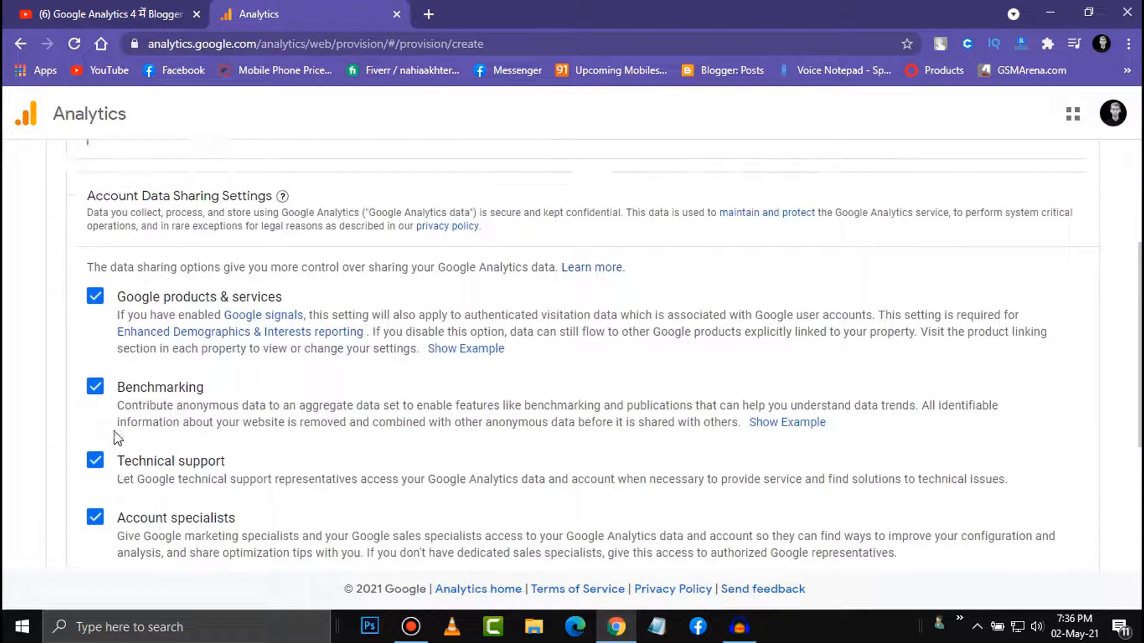
Paste the copied name GoMobileReview as the property name
click(139, 217)
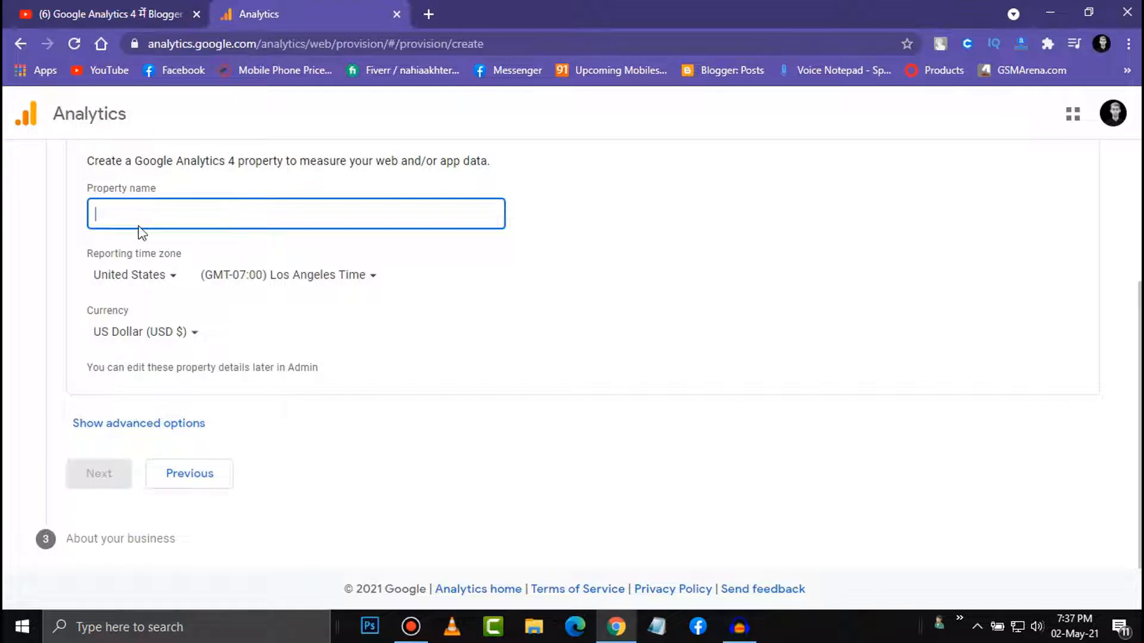
right_click(142, 233)
click(129, 206)
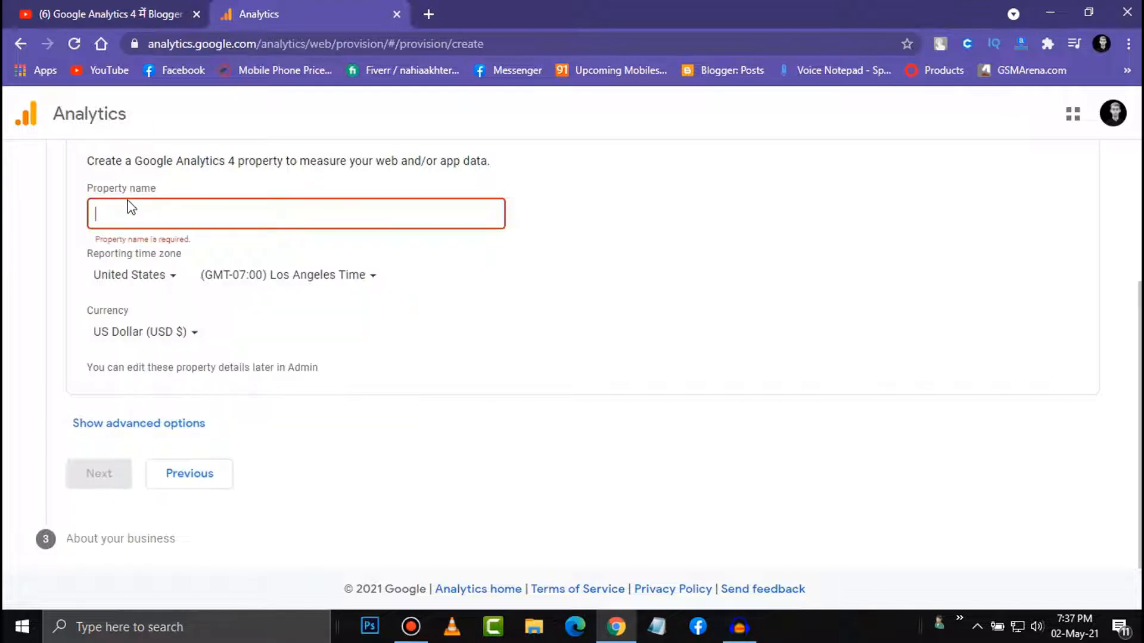
right_click(127, 209)
click(180, 341)
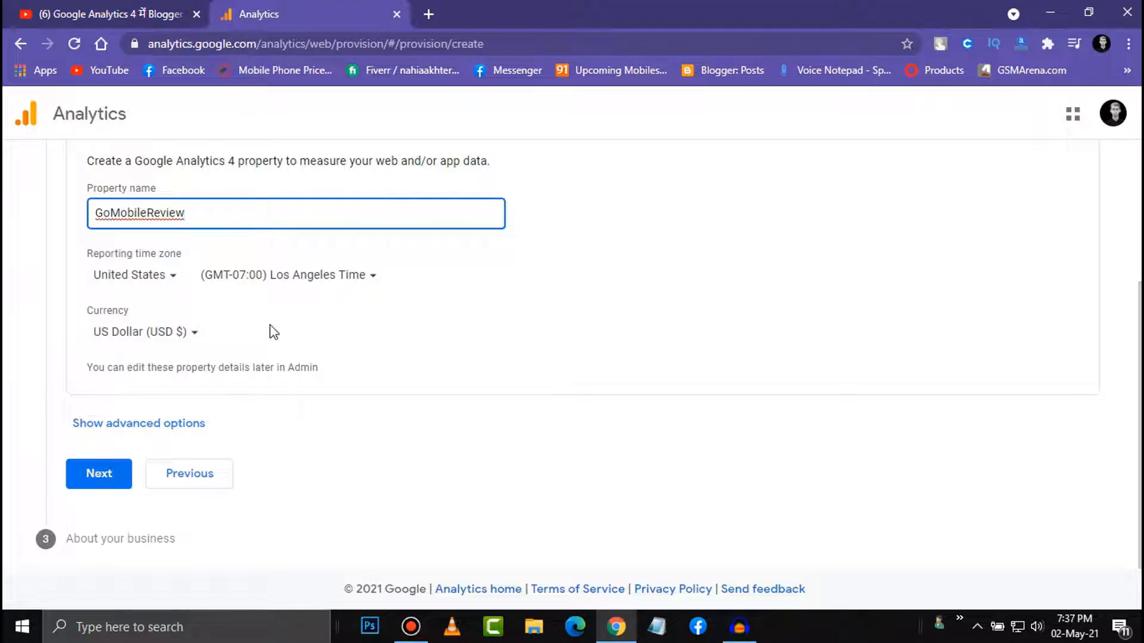
Set the property's reporting time zone to Bangladesh, keep US Dollar as the currency and continue to the business information
click(169, 283)
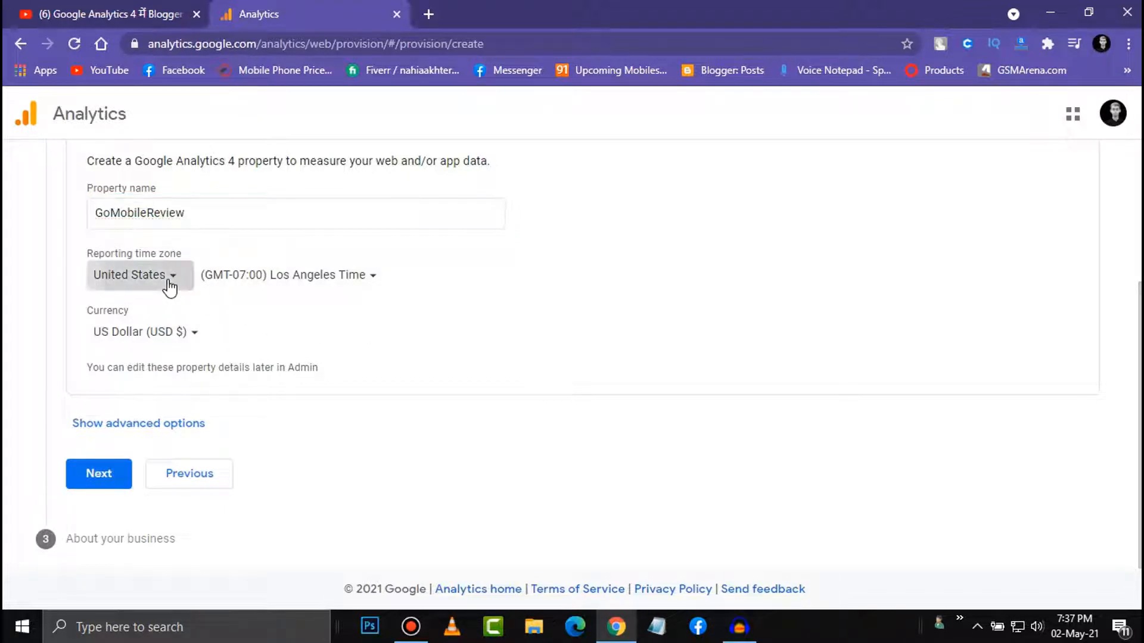
scroll(191, 468, down, 3)
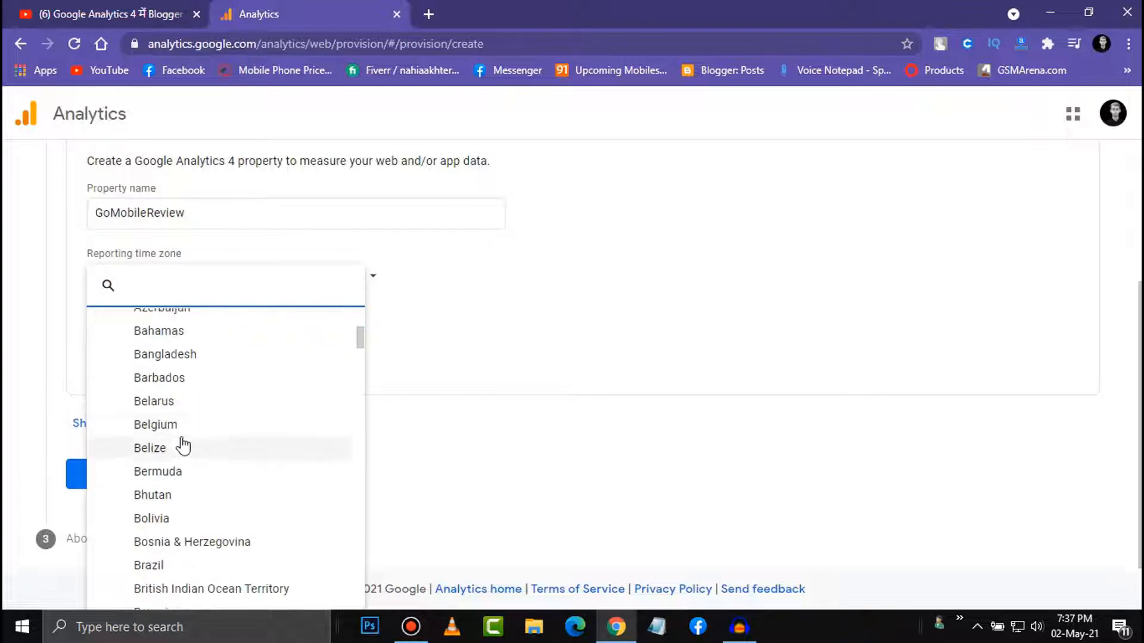
click(184, 356)
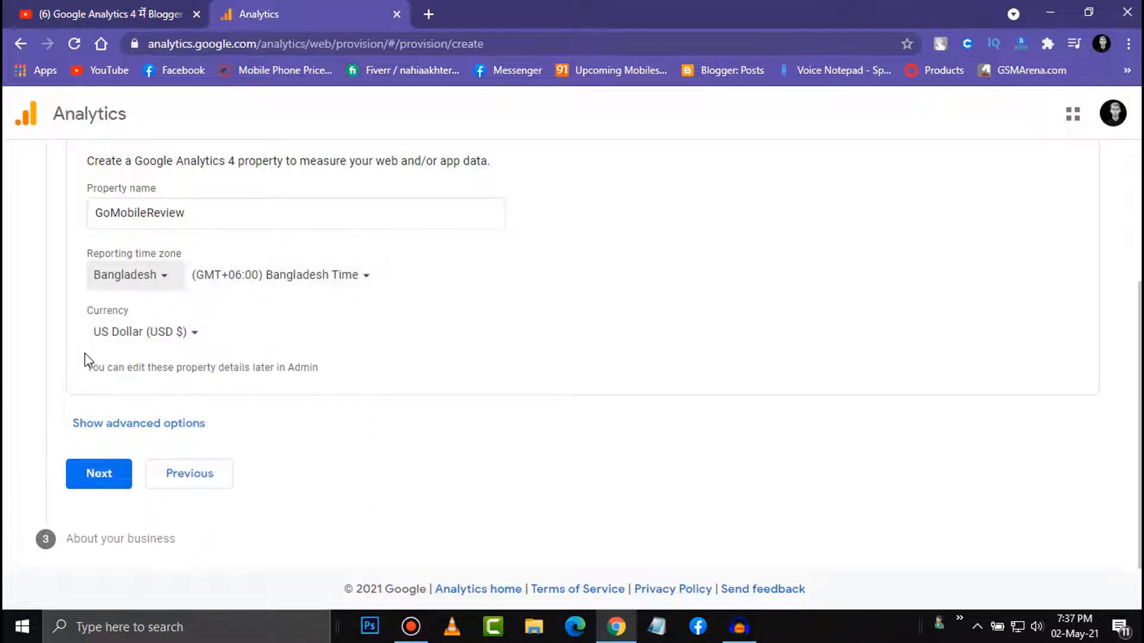
click(173, 341)
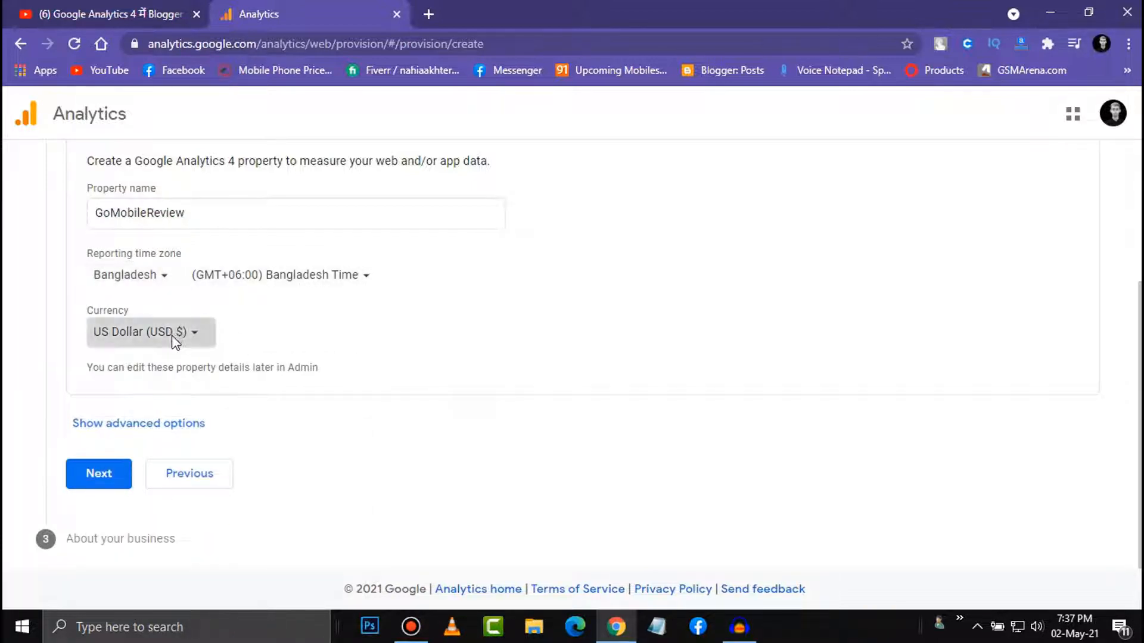
click(454, 390)
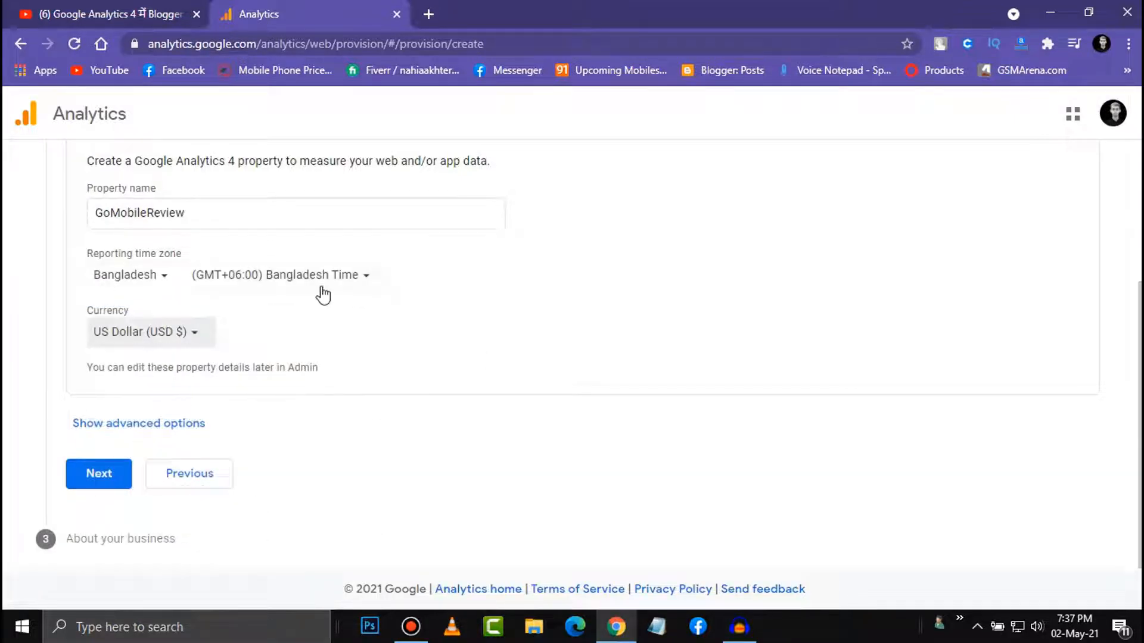
click(100, 478)
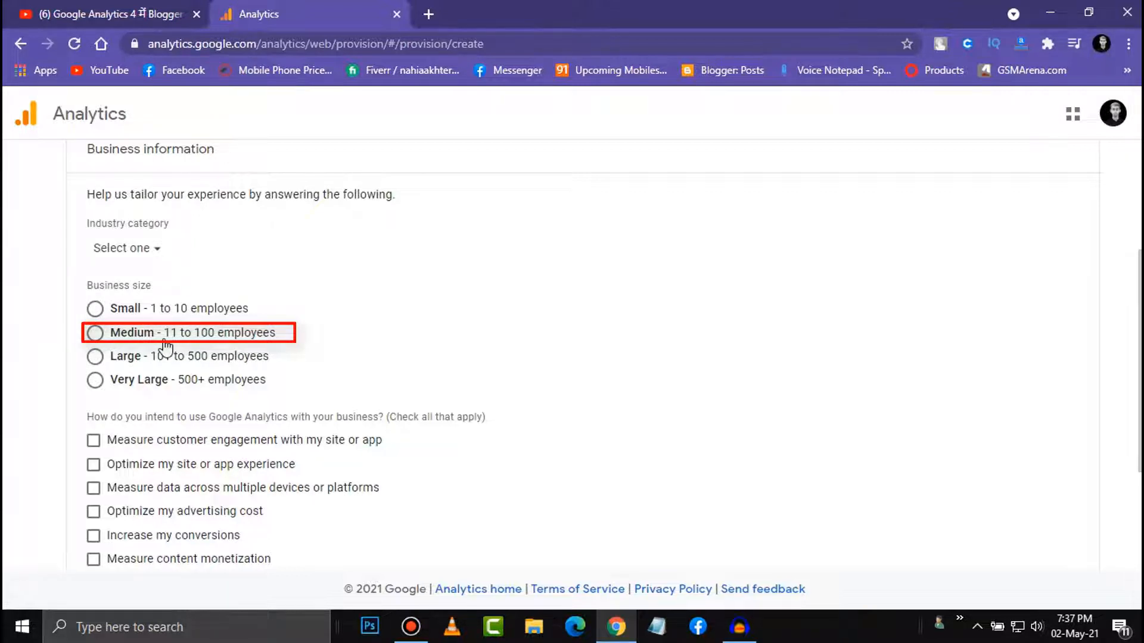
Set the business size to Small and select the first five intended uses, from measuring customer engagement through increasing conversions
click(97, 309)
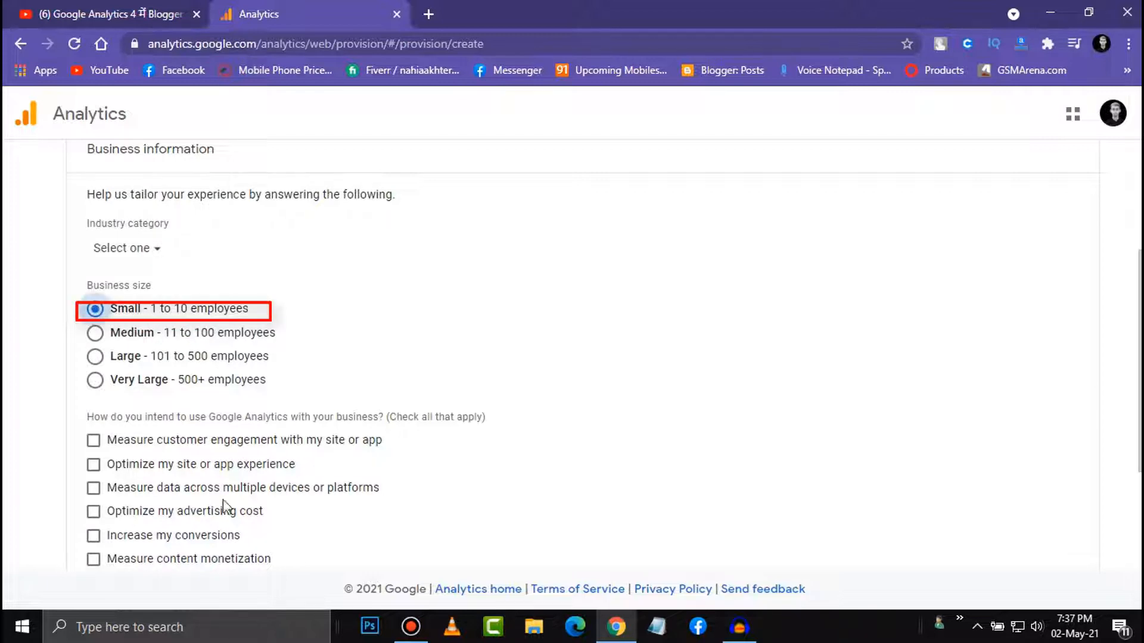
scroll(87, 373, down, 3)
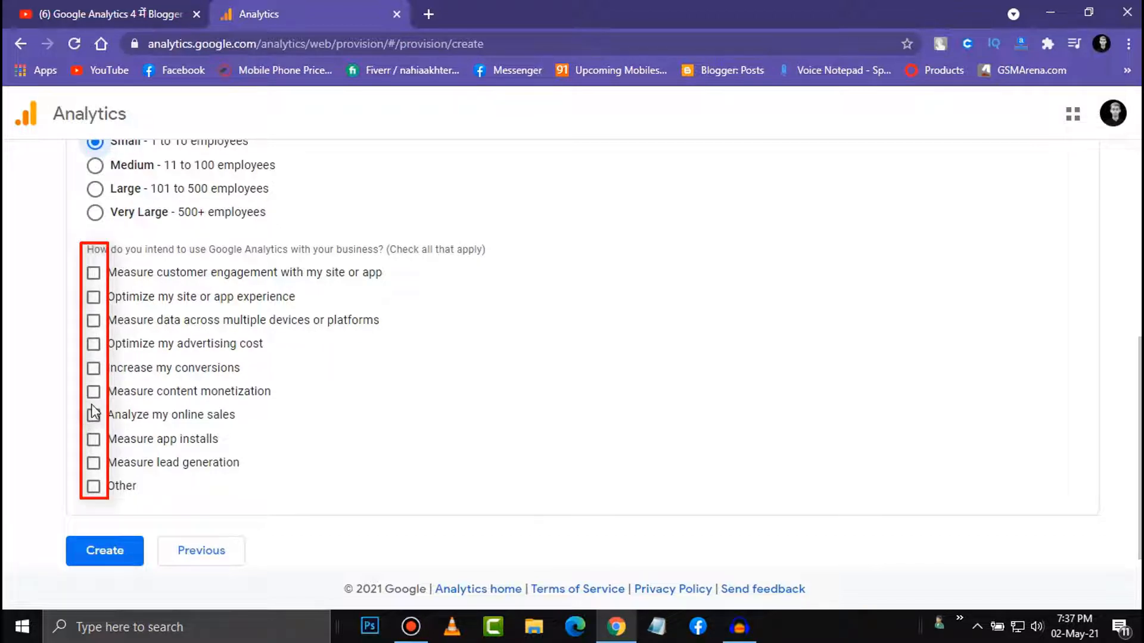
click(93, 273)
click(96, 298)
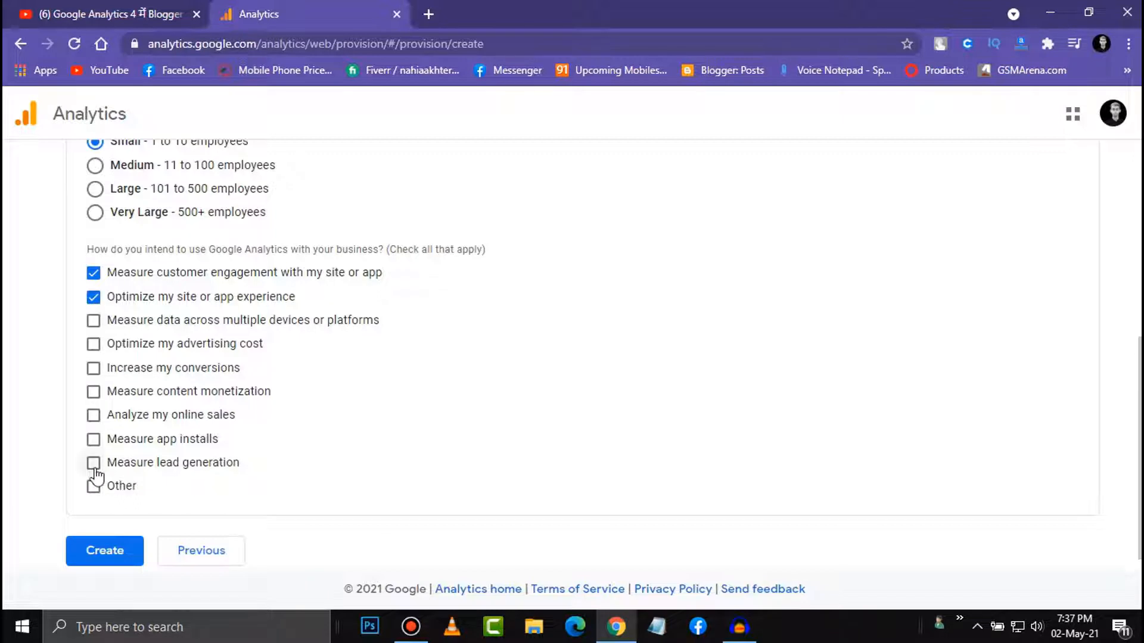
click(96, 344)
click(93, 320)
click(98, 369)
click(94, 486)
scroll(202, 438, down, 1)
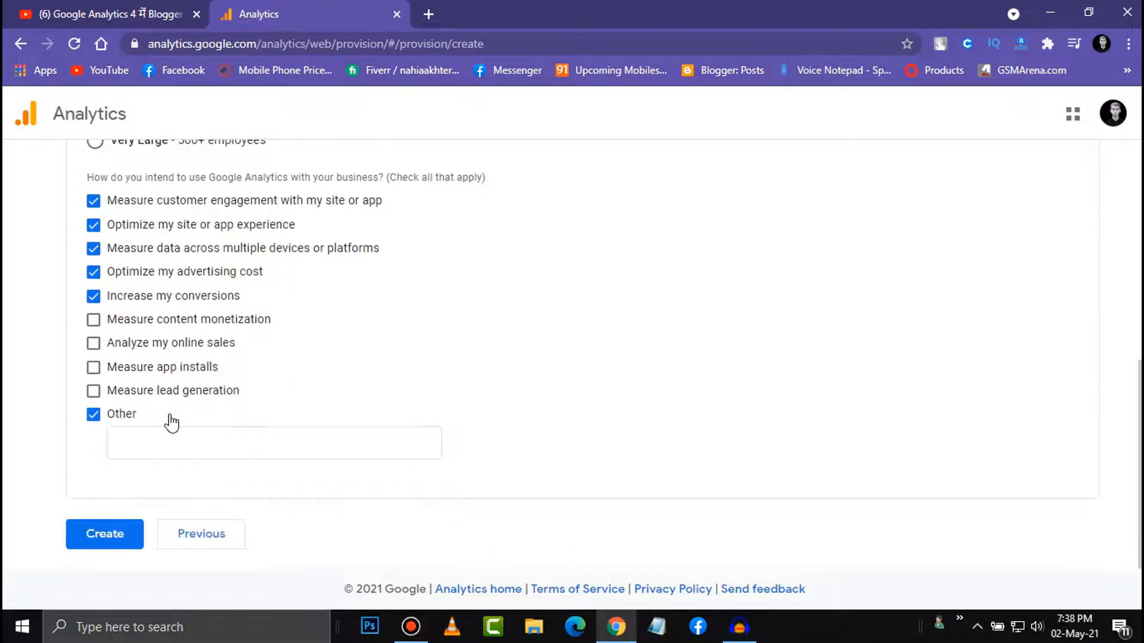
click(153, 441)
click(92, 416)
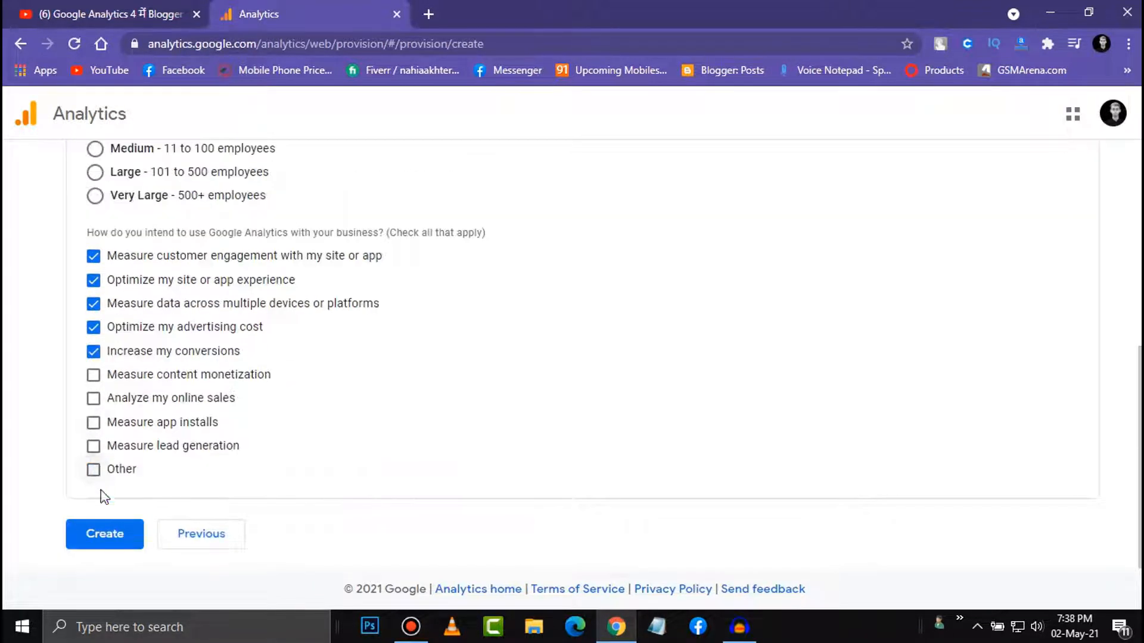
Submit the account for creation and choose Bangladesh as the country for the Terms of Service Agreement
click(104, 536)
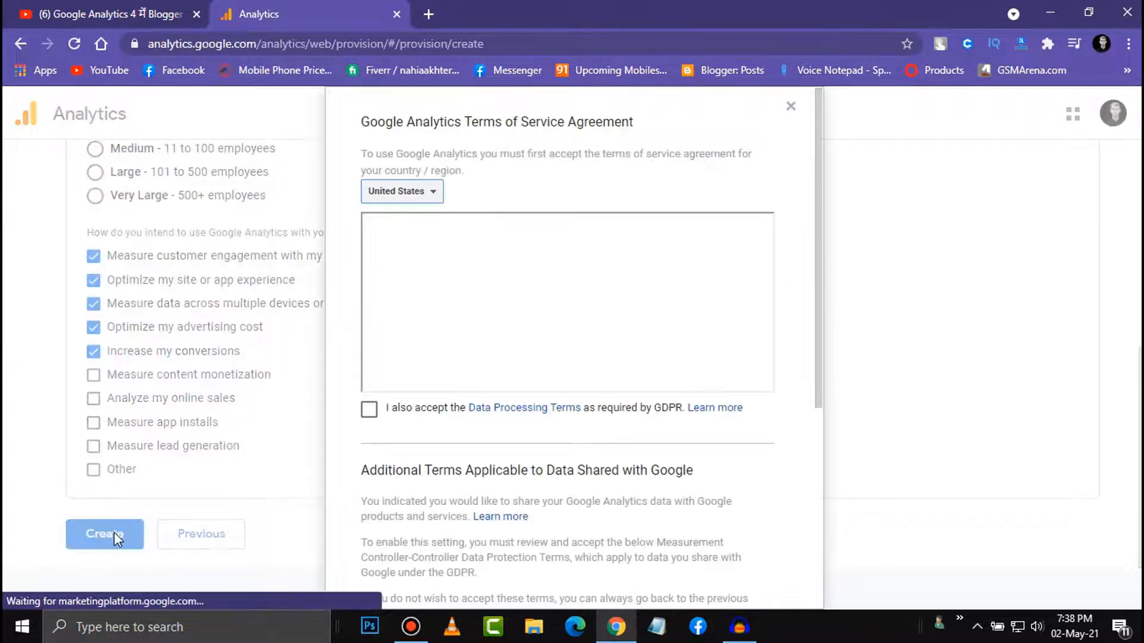
click(405, 197)
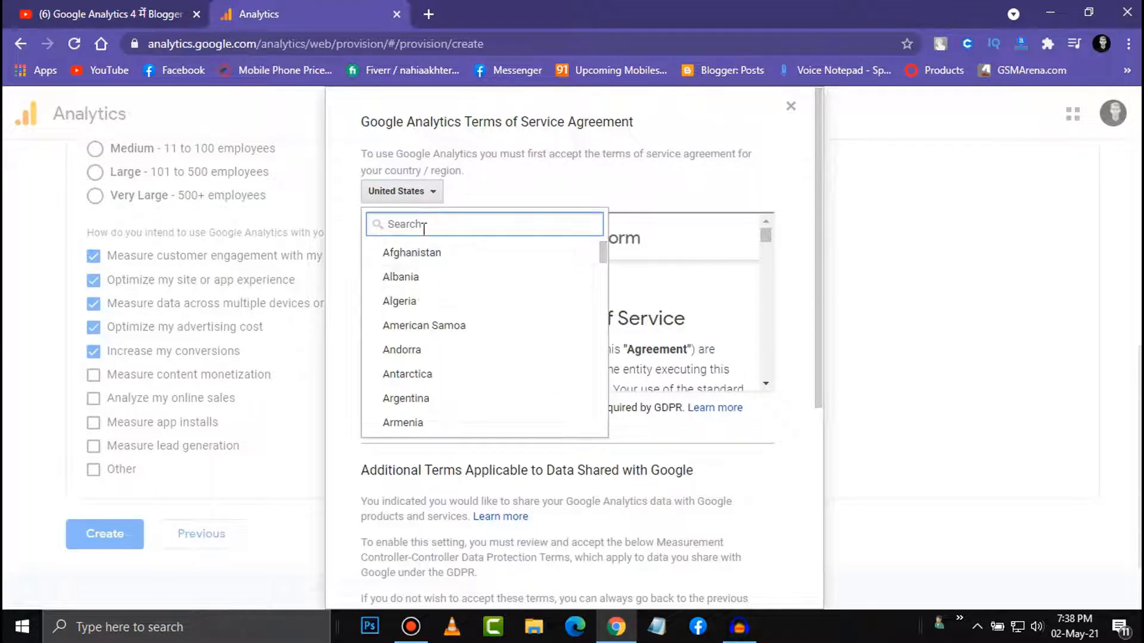
scroll(453, 325, down, 8)
scroll(432, 359, up, 7)
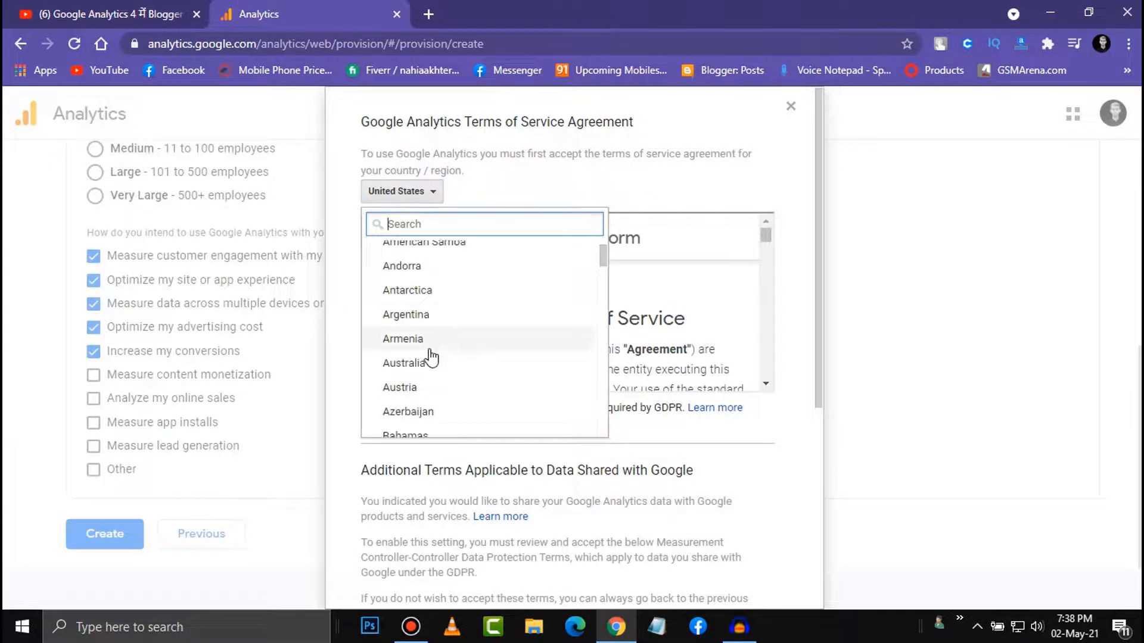
scroll(430, 360, up, 2)
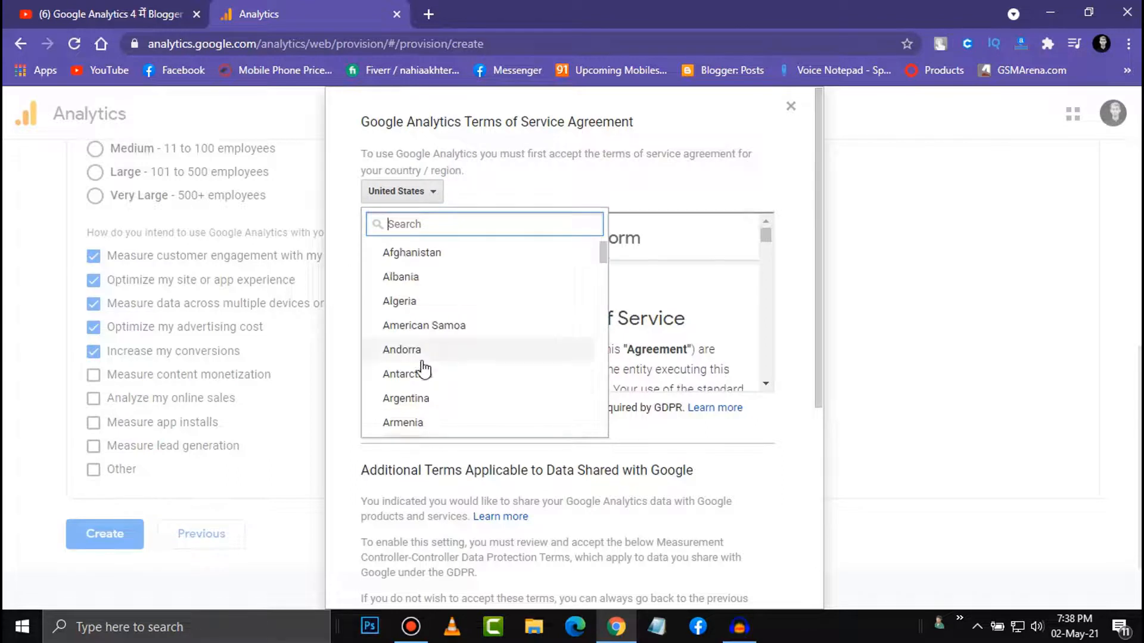
scroll(425, 360, down, 5)
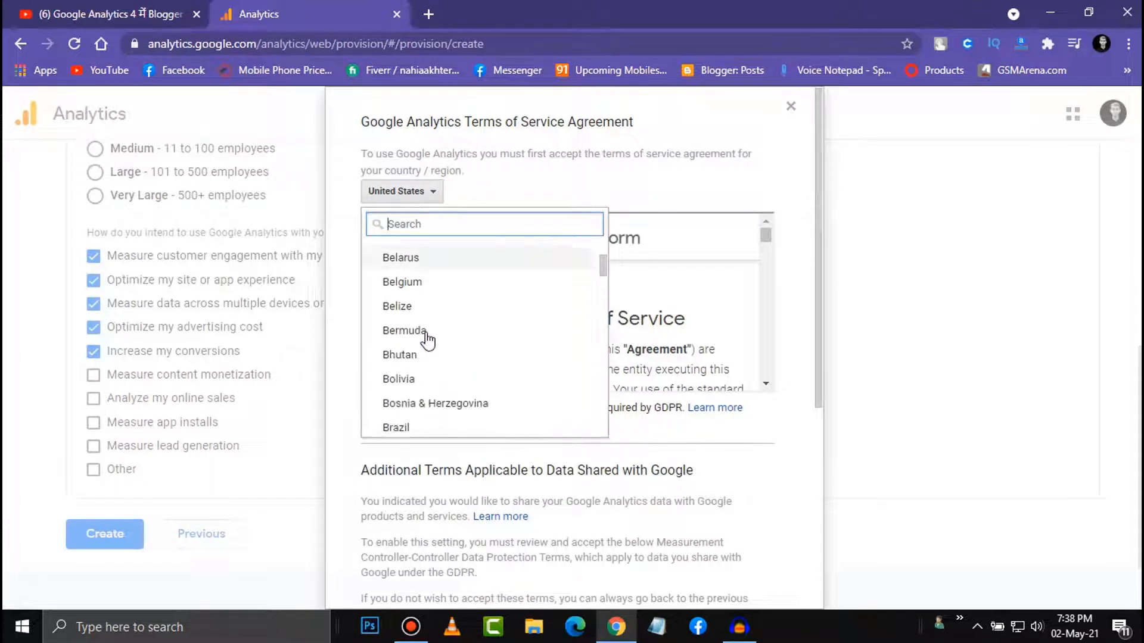
scroll(426, 342, up, 2)
click(410, 295)
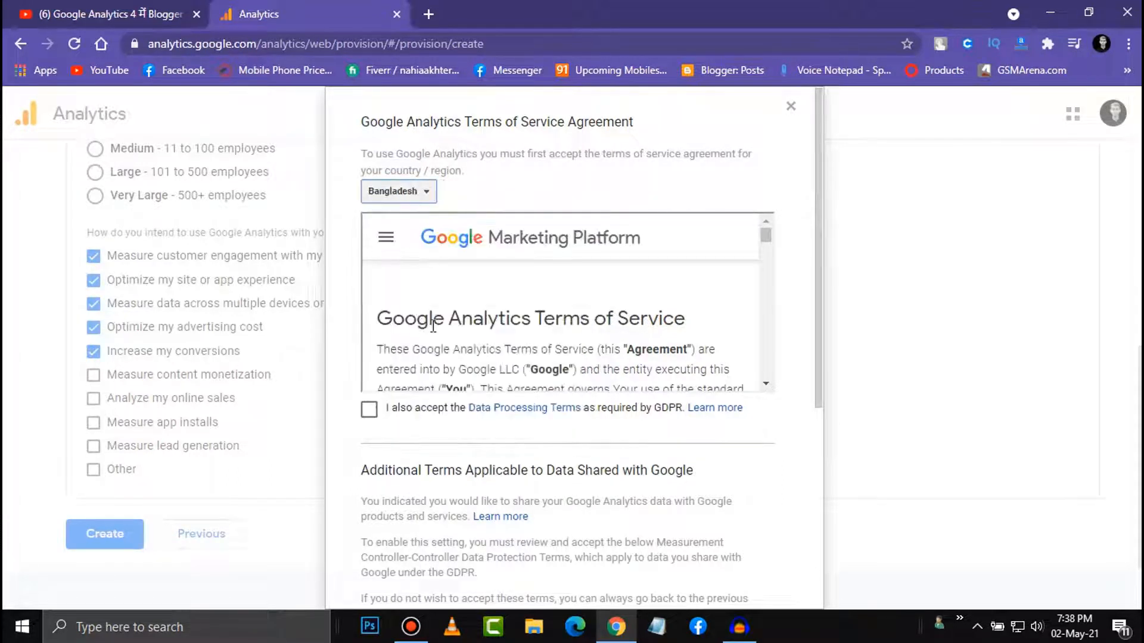
Accept the GDPR Data Processing Terms and the Measurement Controller-Controller Data Protection Terms, and agree to the service agreement
click(369, 409)
scroll(370, 459, down, 7)
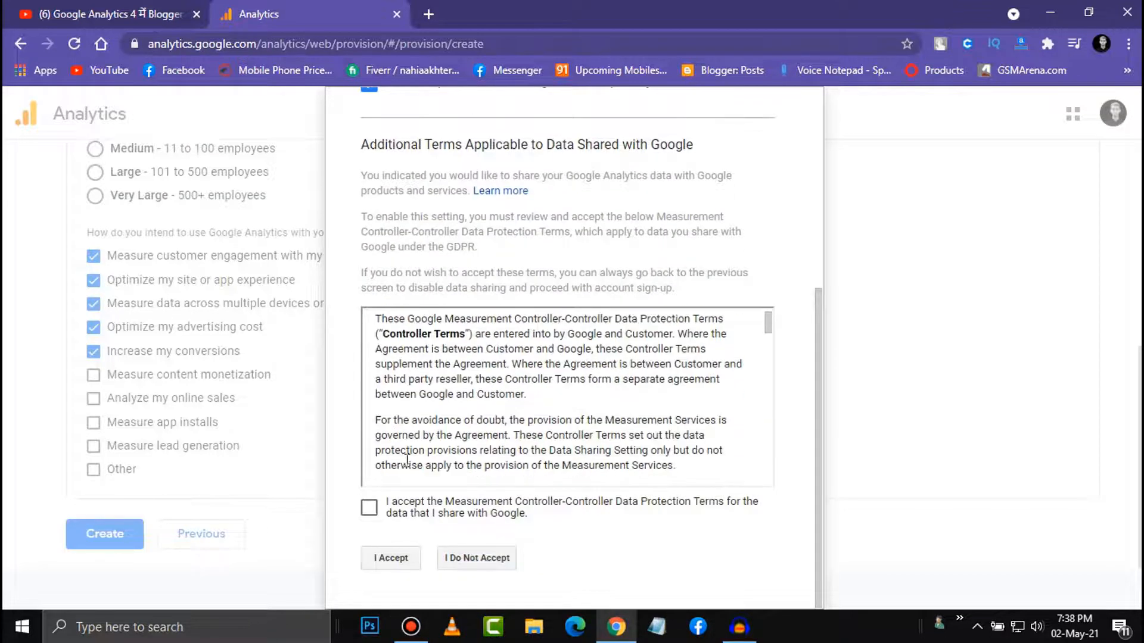
click(370, 508)
click(388, 558)
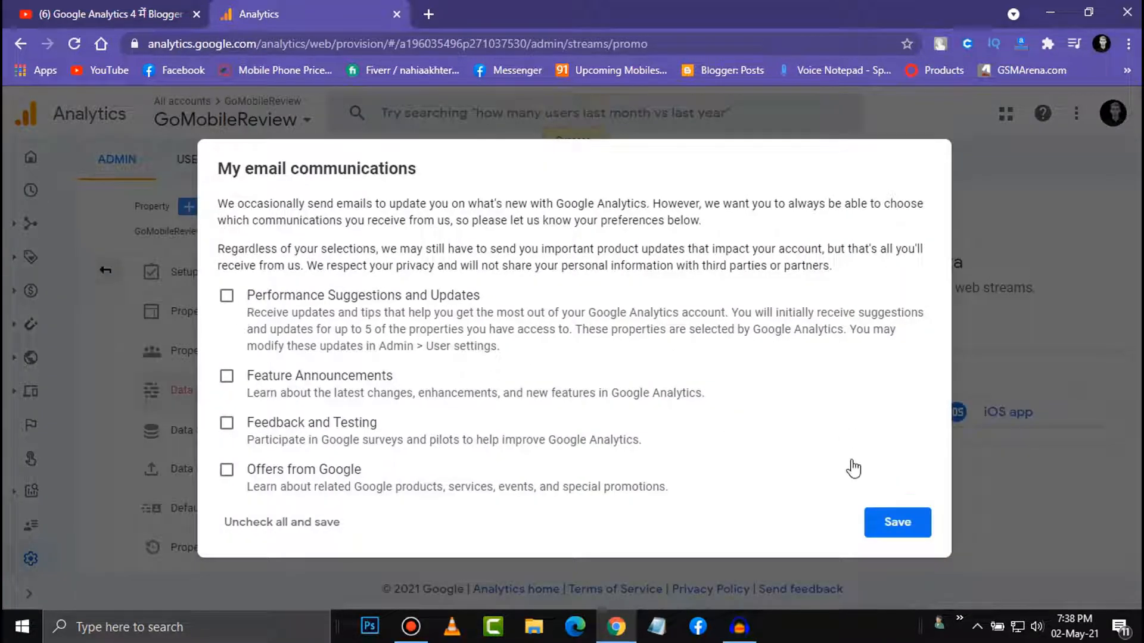
Opt in to emails for Performance Suggestions and Updates, Feature Announcements and Offers from Google, leave Feedback and Testing off, and save
click(227, 296)
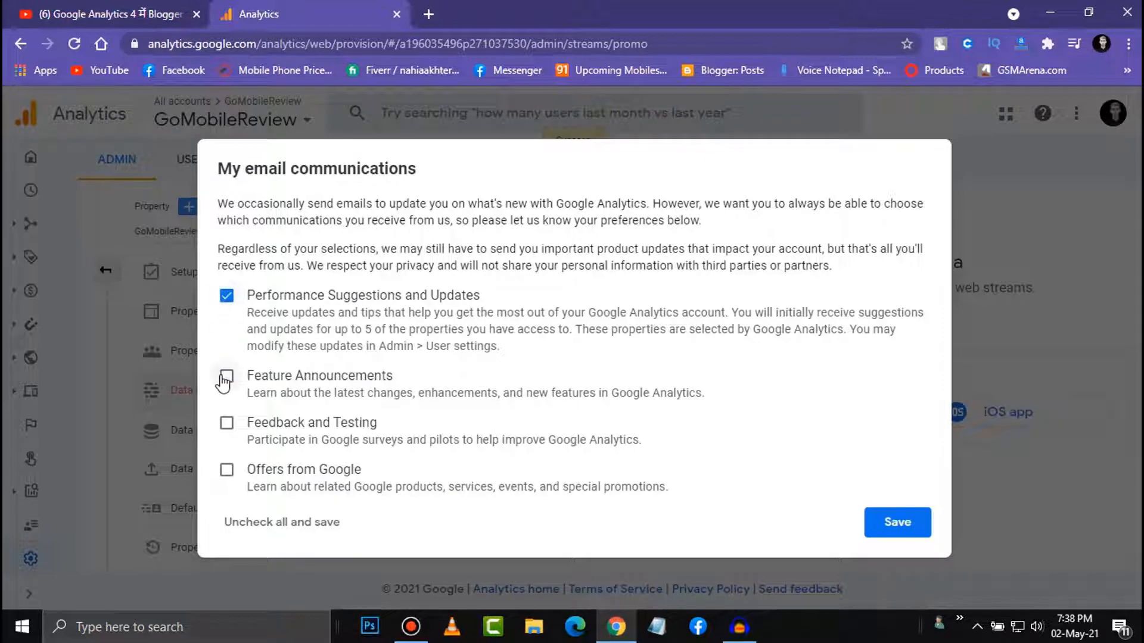
click(225, 377)
click(227, 423)
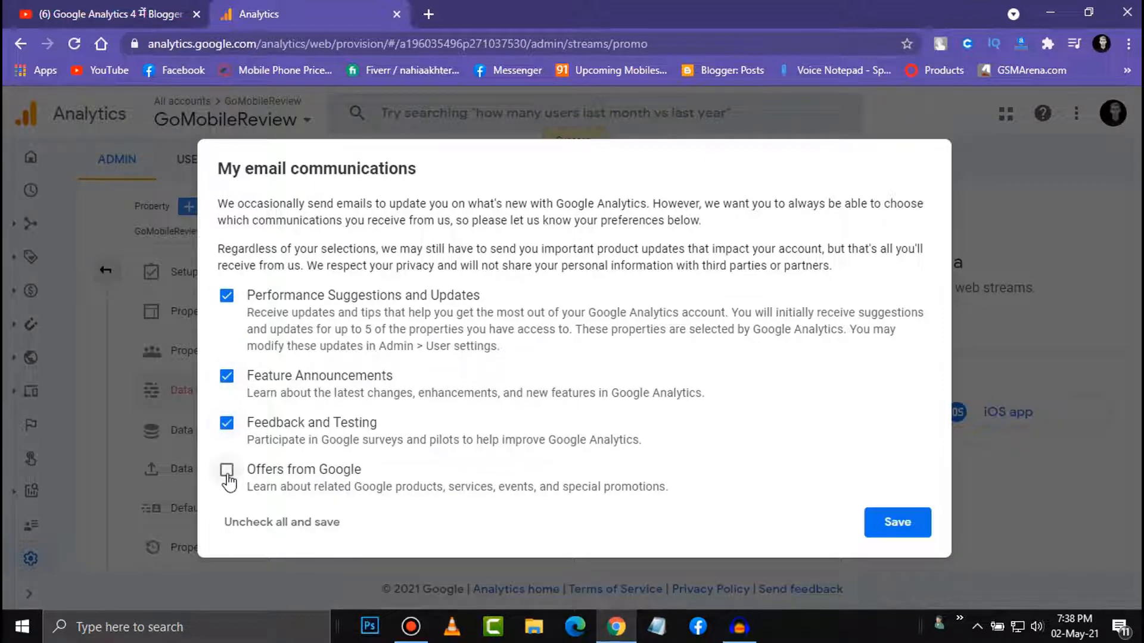
click(226, 470)
click(226, 424)
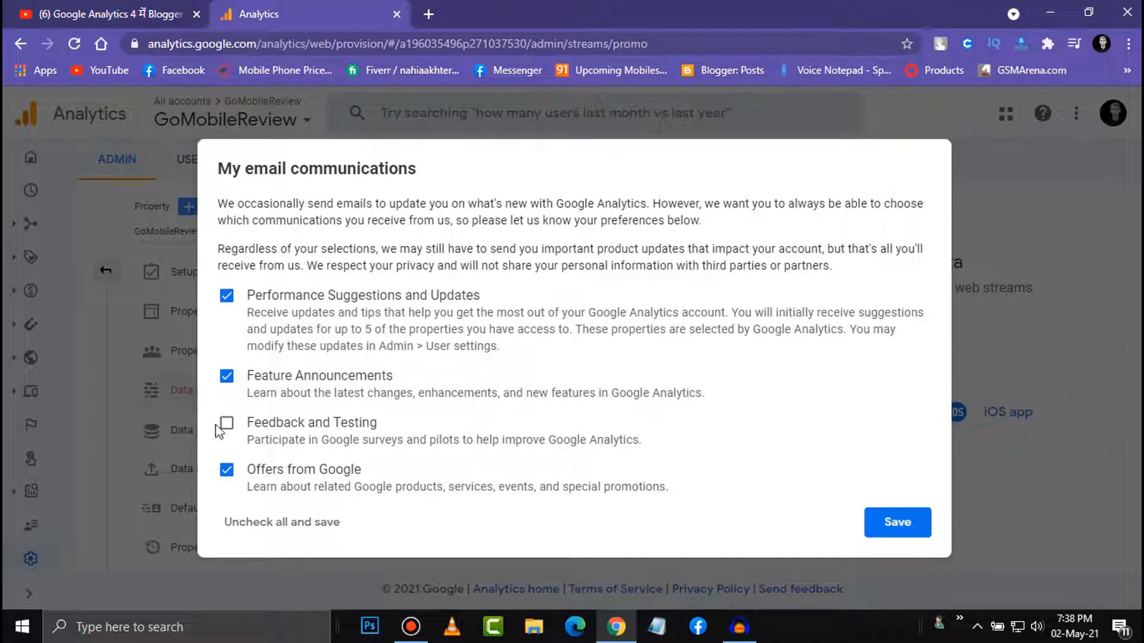
click(910, 522)
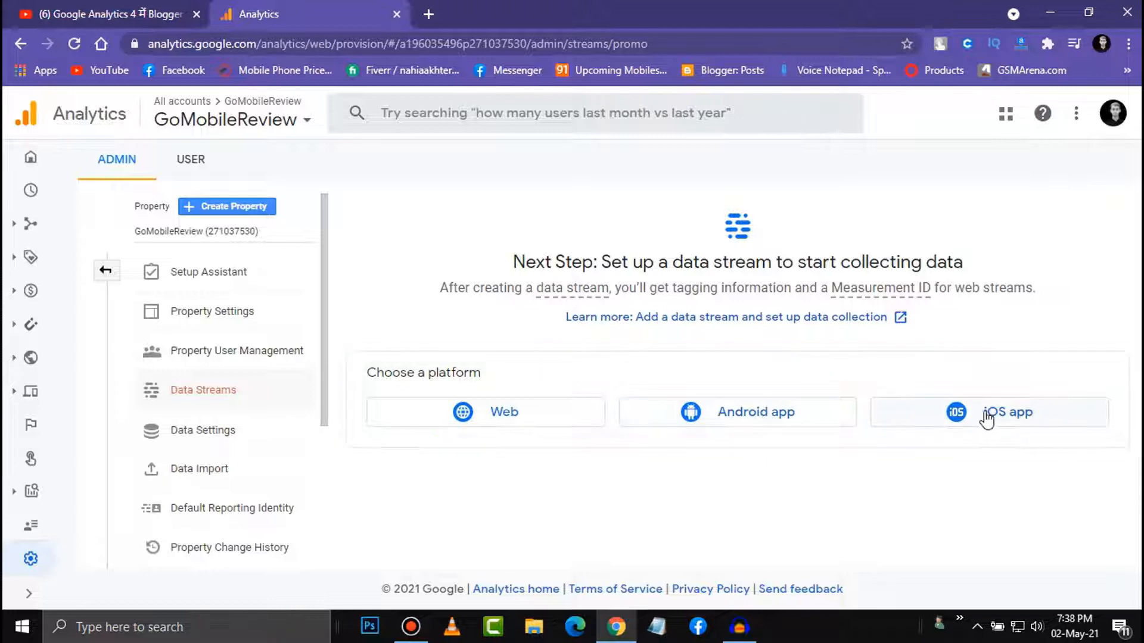
Start a web data stream and paste the full address of gomobilereview.blogspot.com, copied from a new browser tab, as its website URL
click(568, 419)
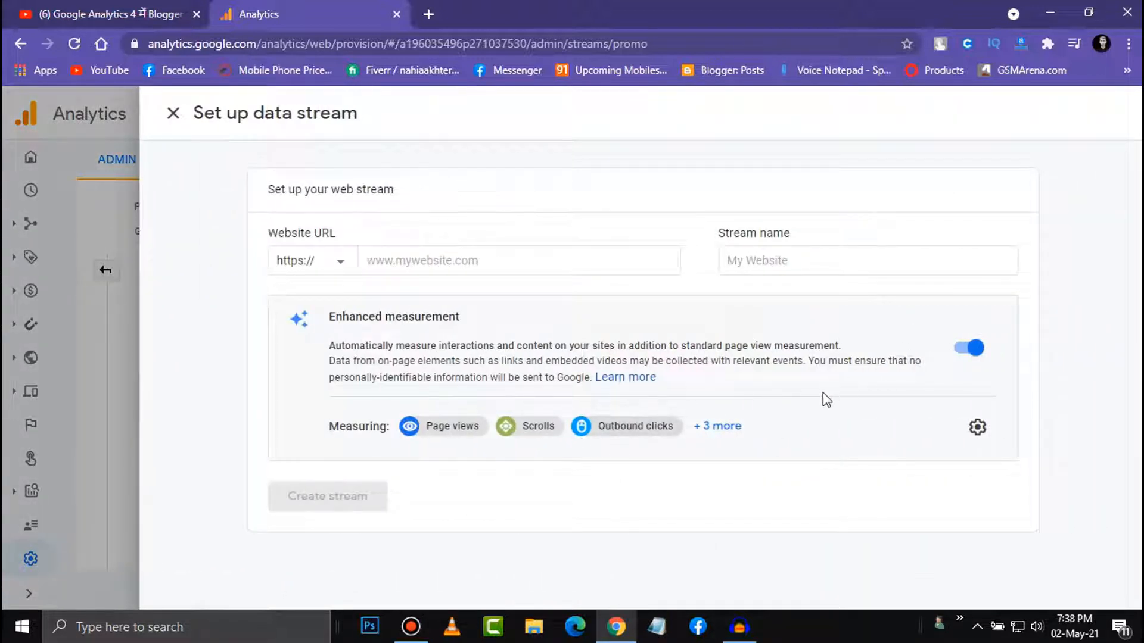
click(439, 262)
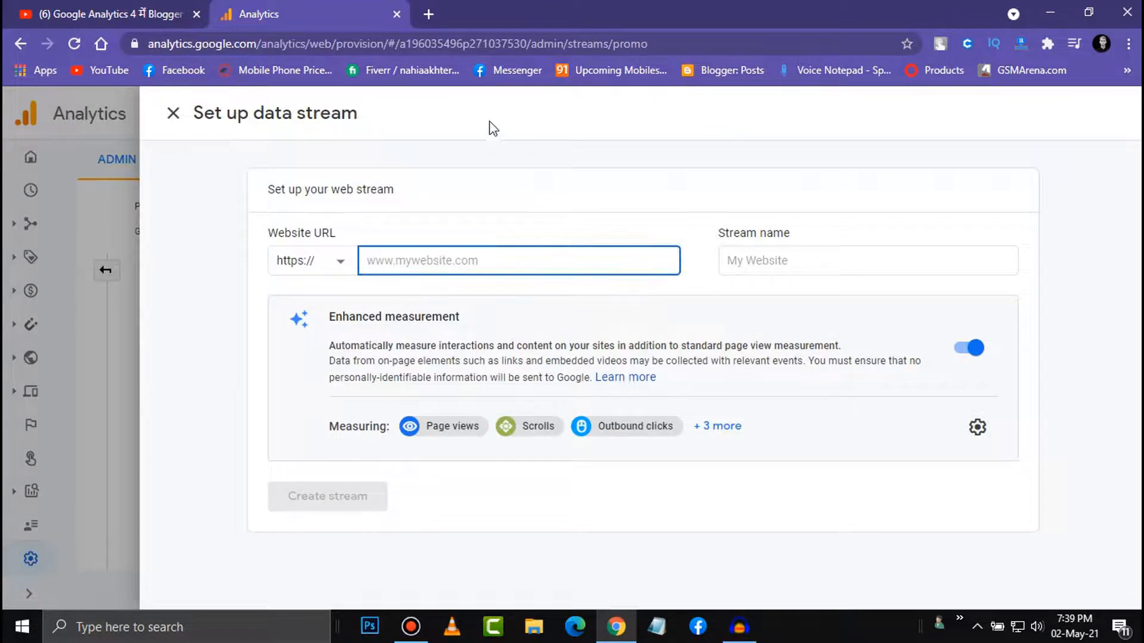
click(431, 23)
text(gomobilereview.blogspot.com)
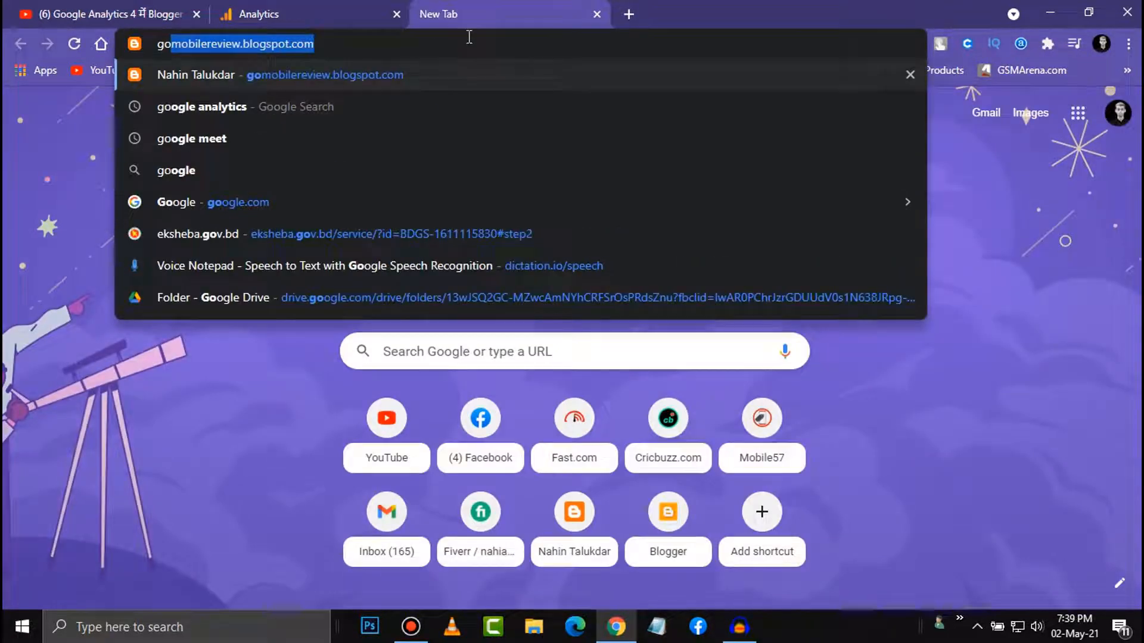
key(ctrl+a)
key(ctrl+c)
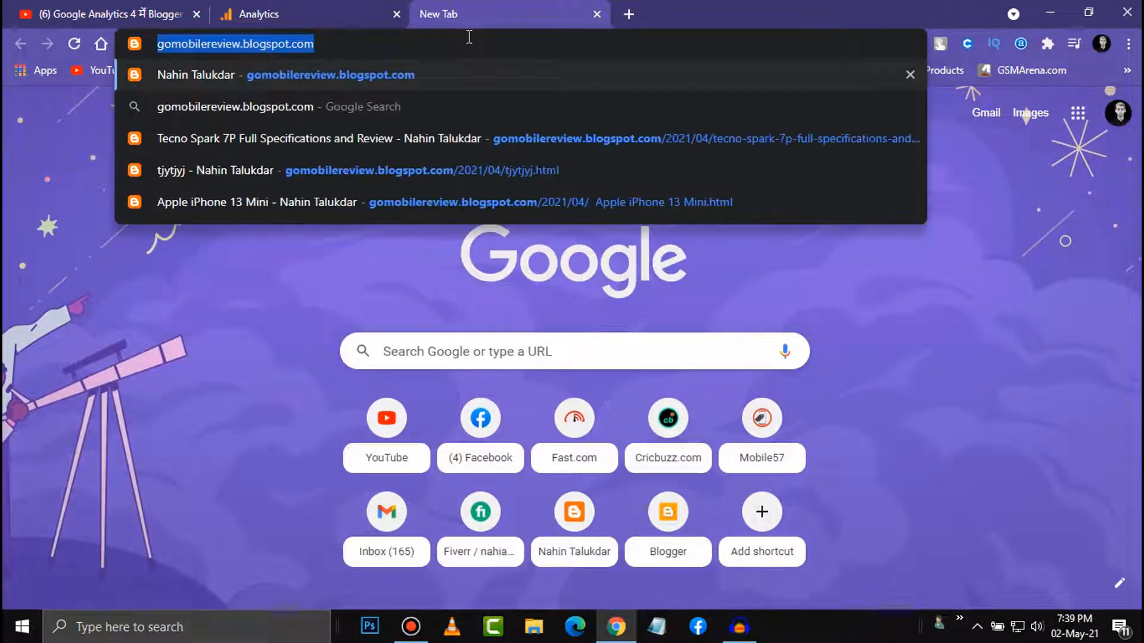
click(338, 5)
key(ctrl+v)
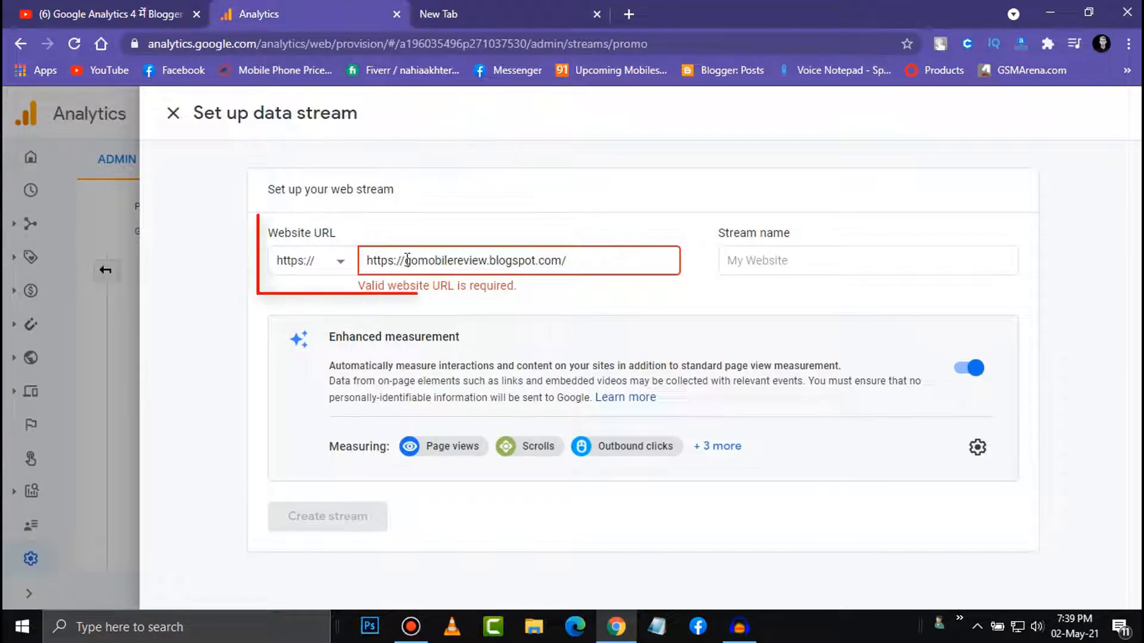
drag(406, 260, 351, 256)
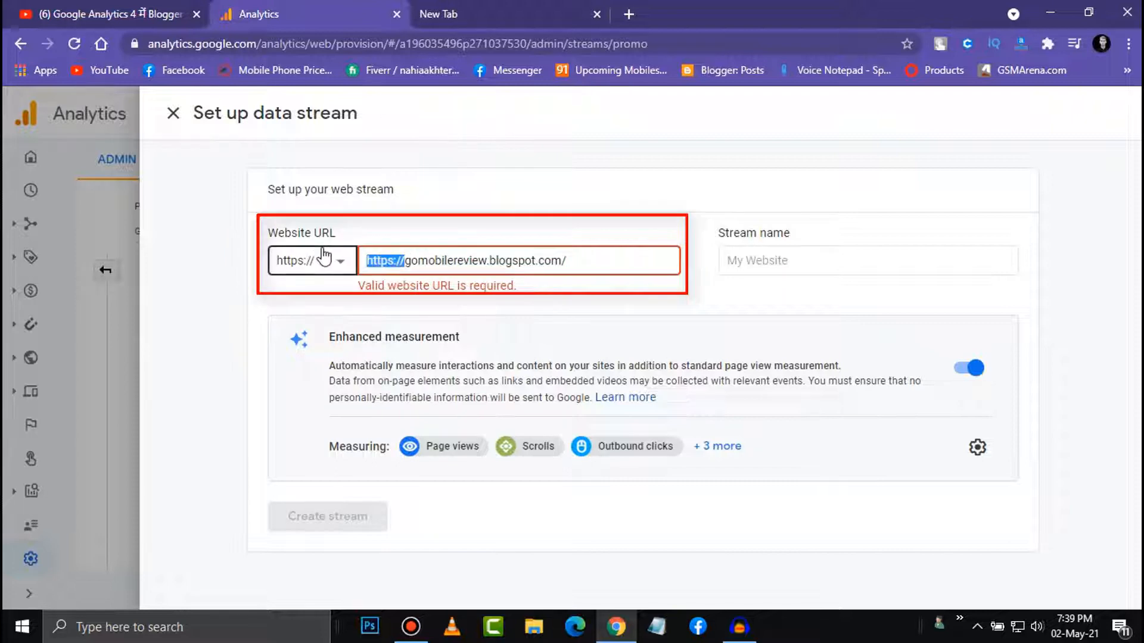
key(BackSpace)
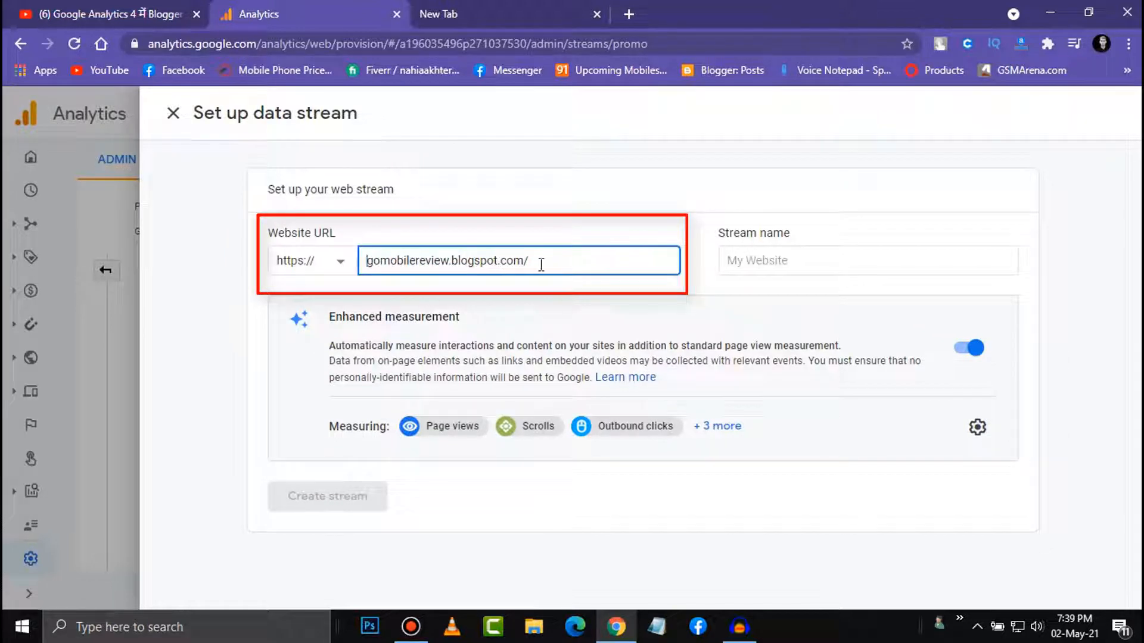
key(BackSpace)
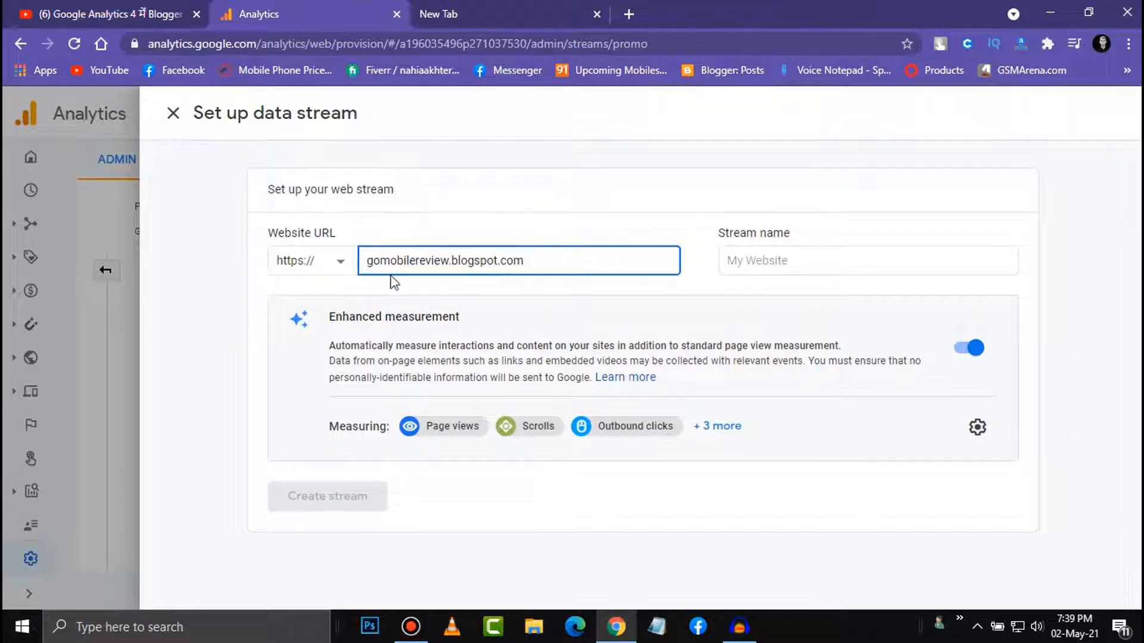
Name the stream gomobilereview, reusing that part of the website URL, and create the stream
click(774, 259)
drag(444, 262, 364, 264)
key(ctrl+c)
click(821, 256)
key(ctrl+v)
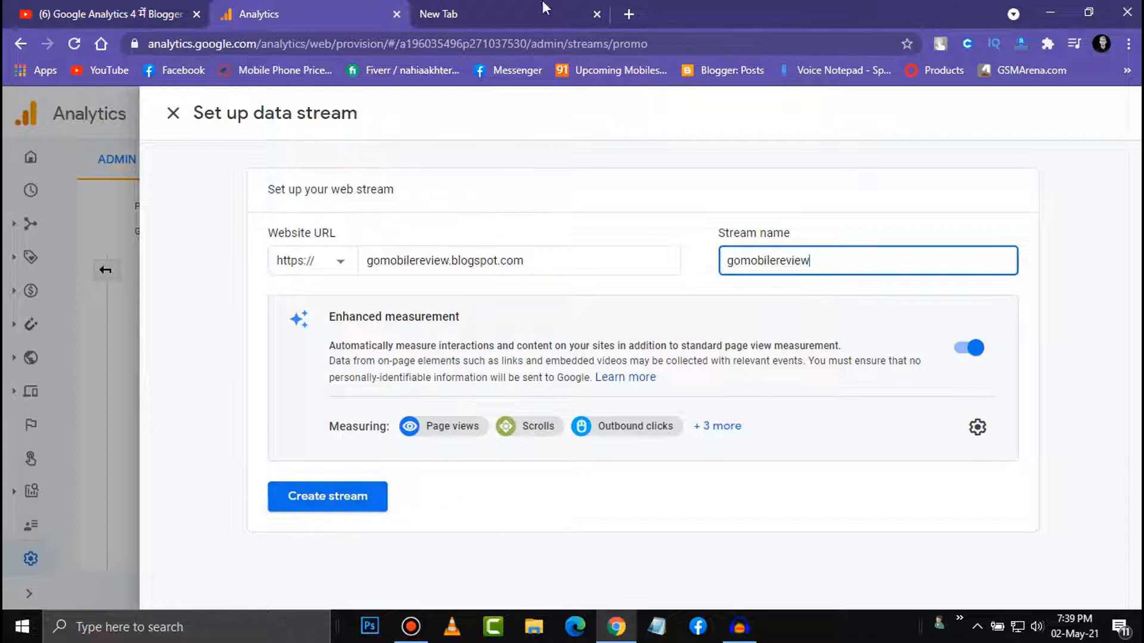
click(535, 259)
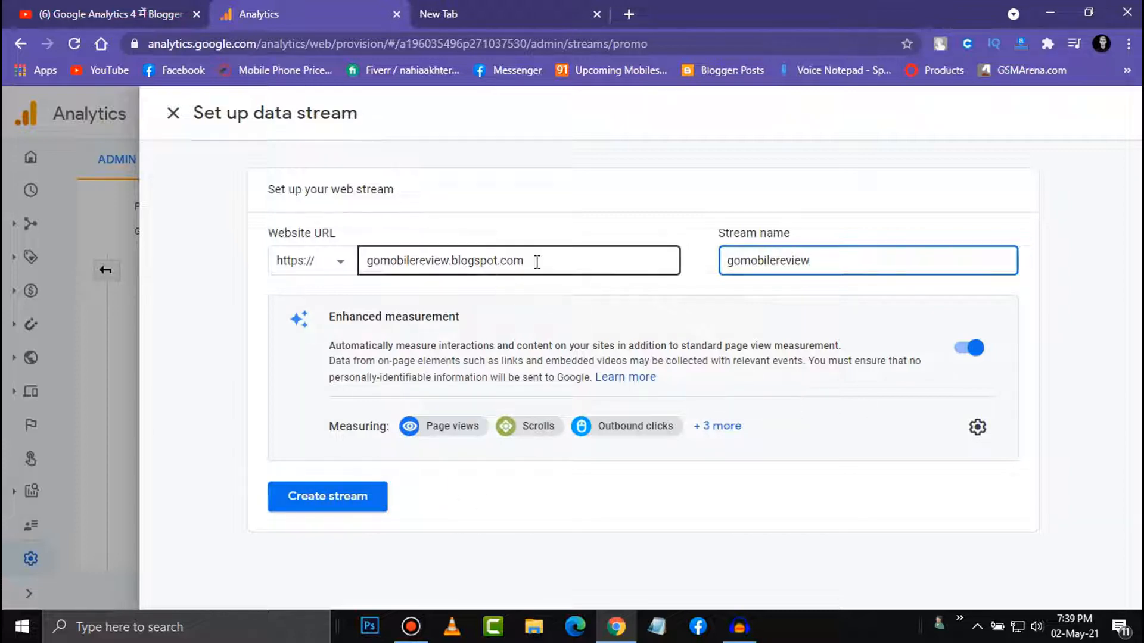
click(895, 255)
click(351, 507)
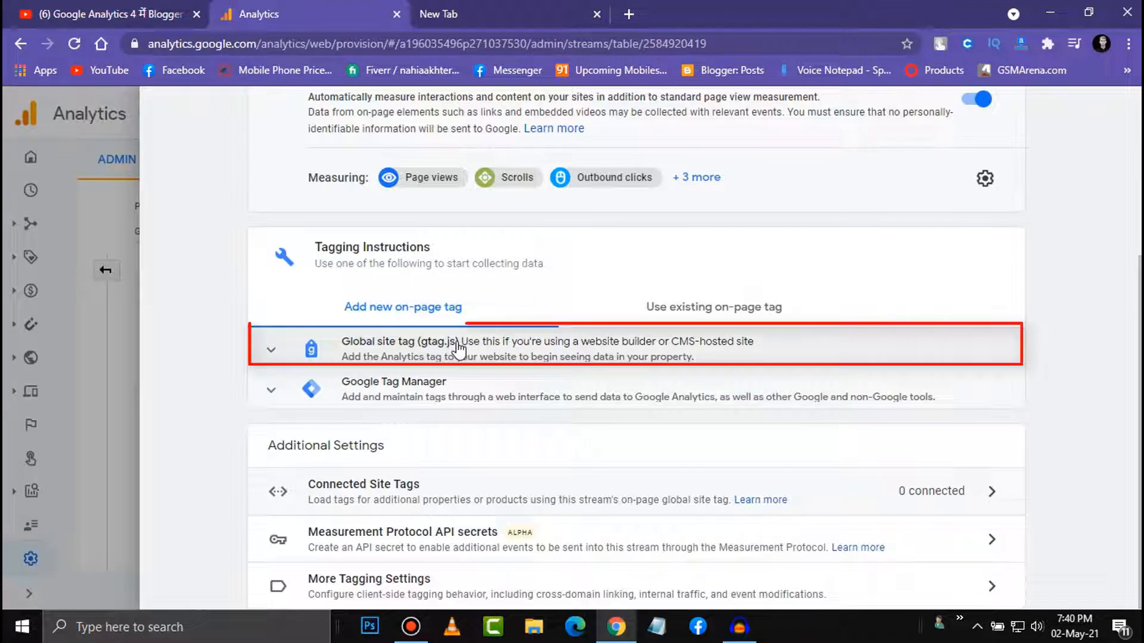
Expand the Global site tag (gtag.js) instructions for a new on-page tag and copy the complete tag code
click(457, 347)
scroll(458, 352, down, 3)
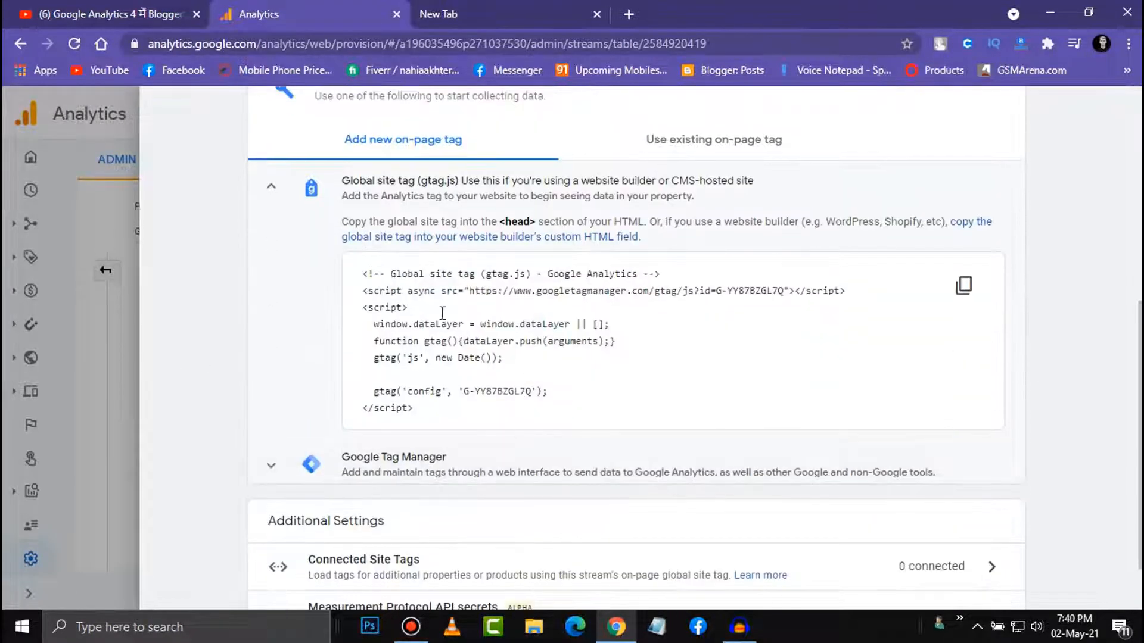
click(960, 287)
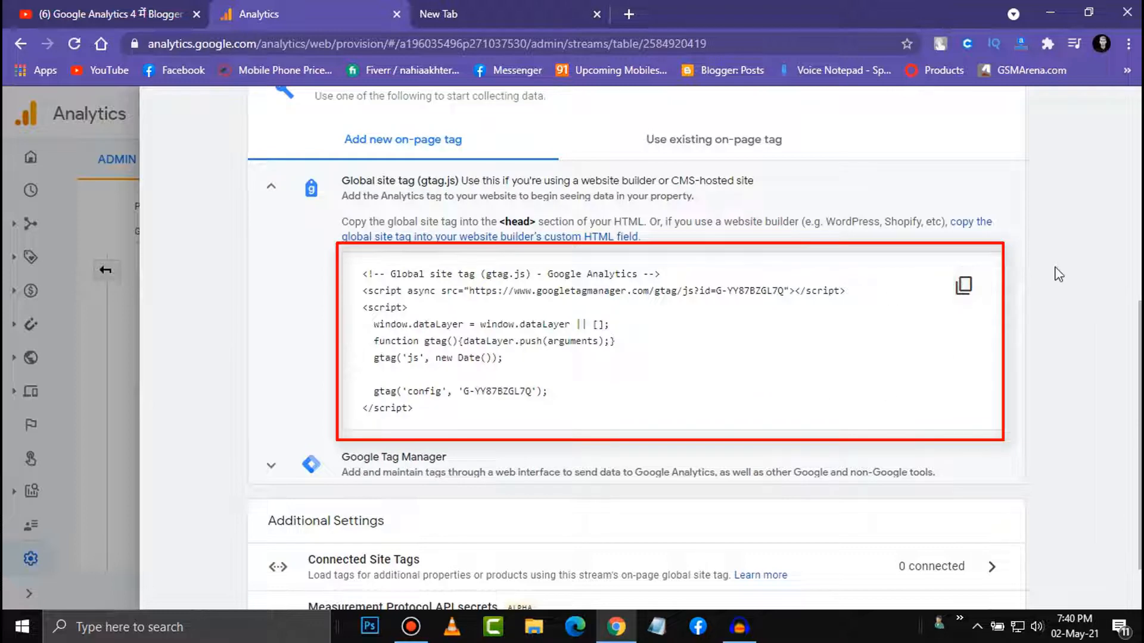
drag(434, 417, 331, 275)
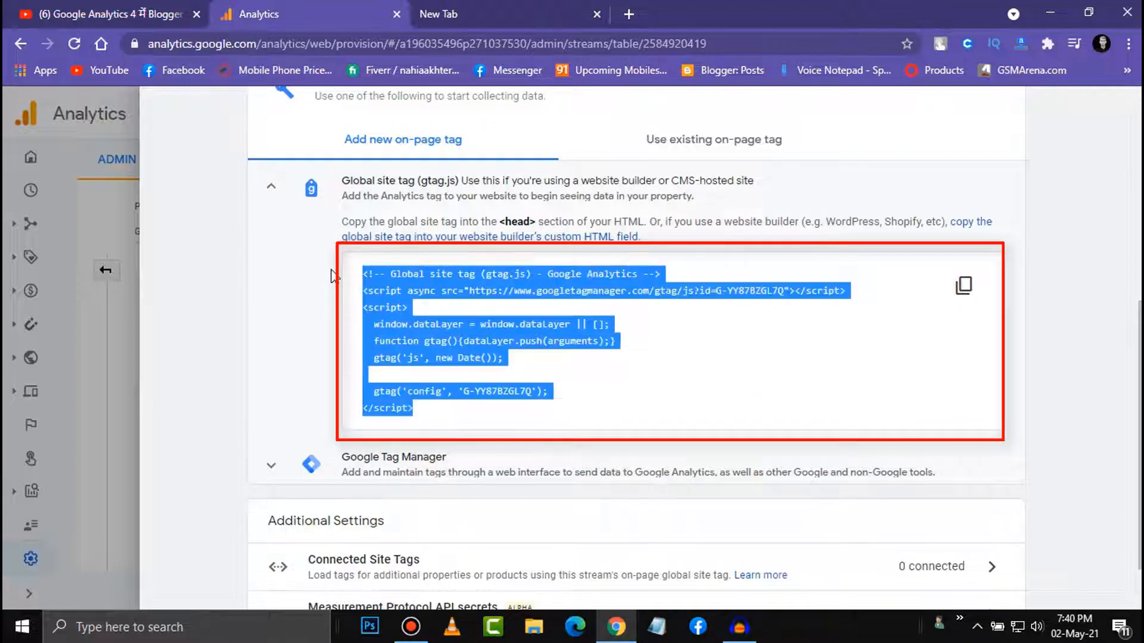
click(861, 362)
click(962, 284)
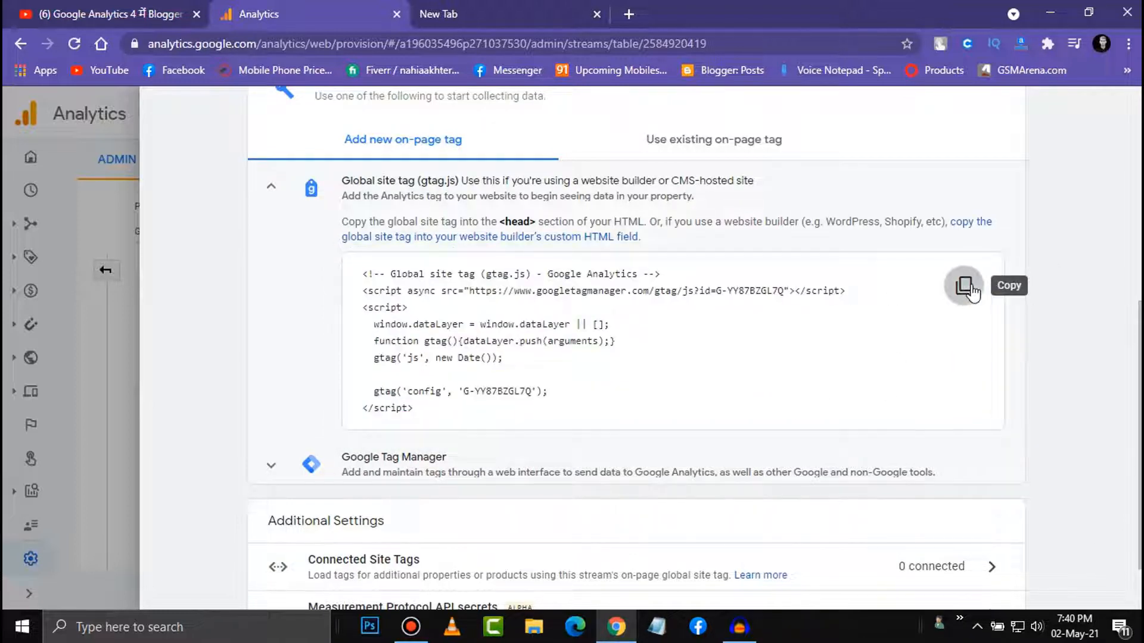
scroll(510, 360, up, 3)
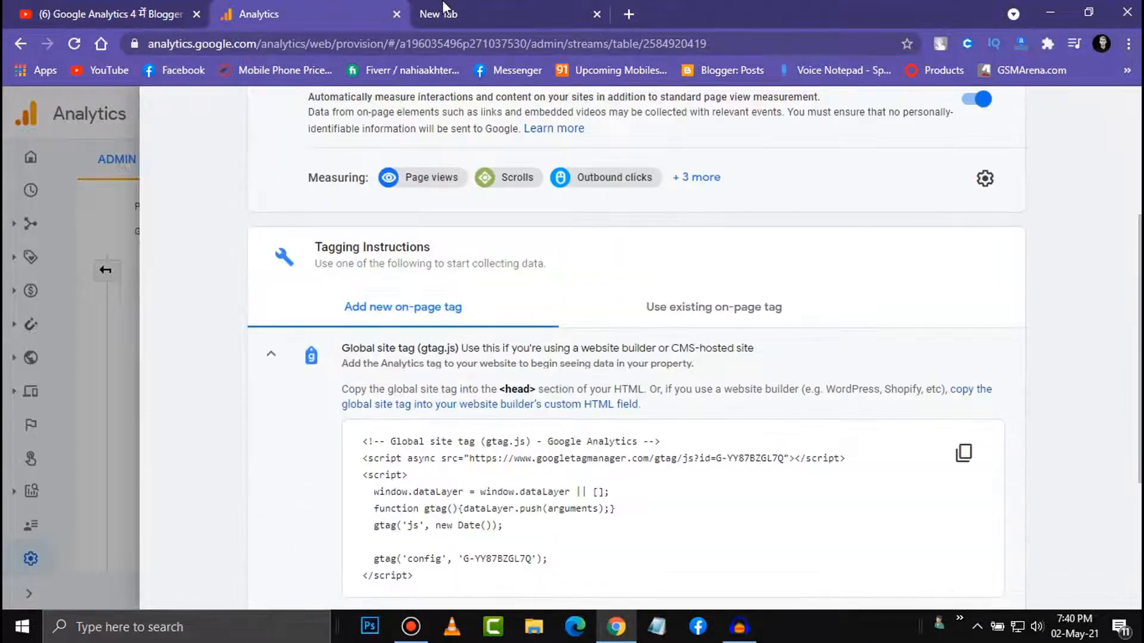
Switch to Blogger and open the HTML code of the blog's current theme for editing
click(566, 13)
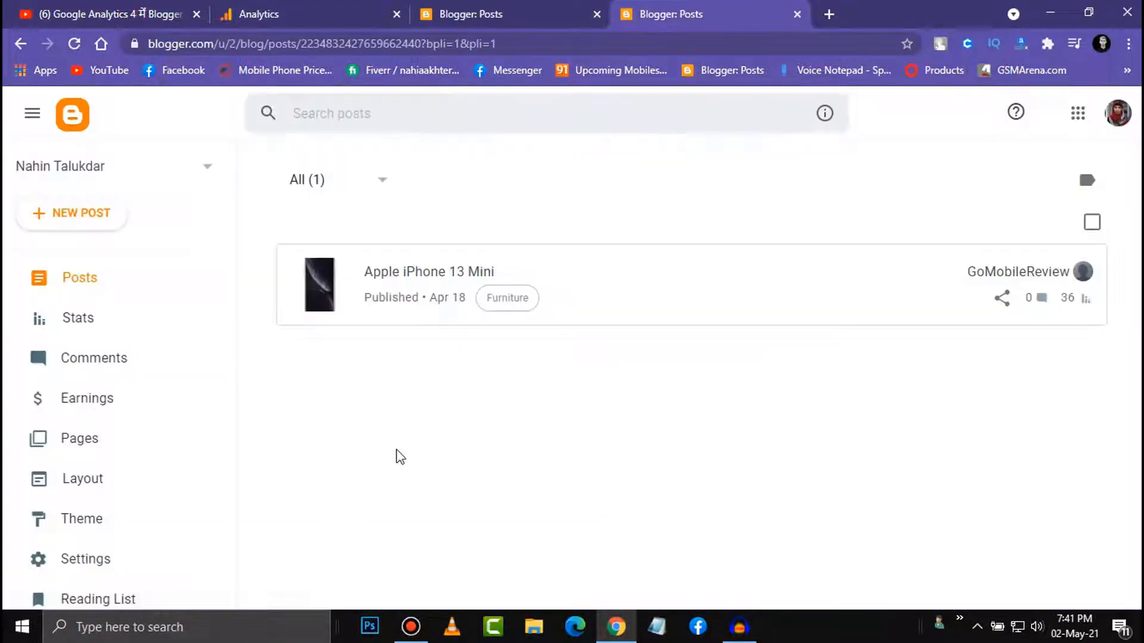
click(108, 524)
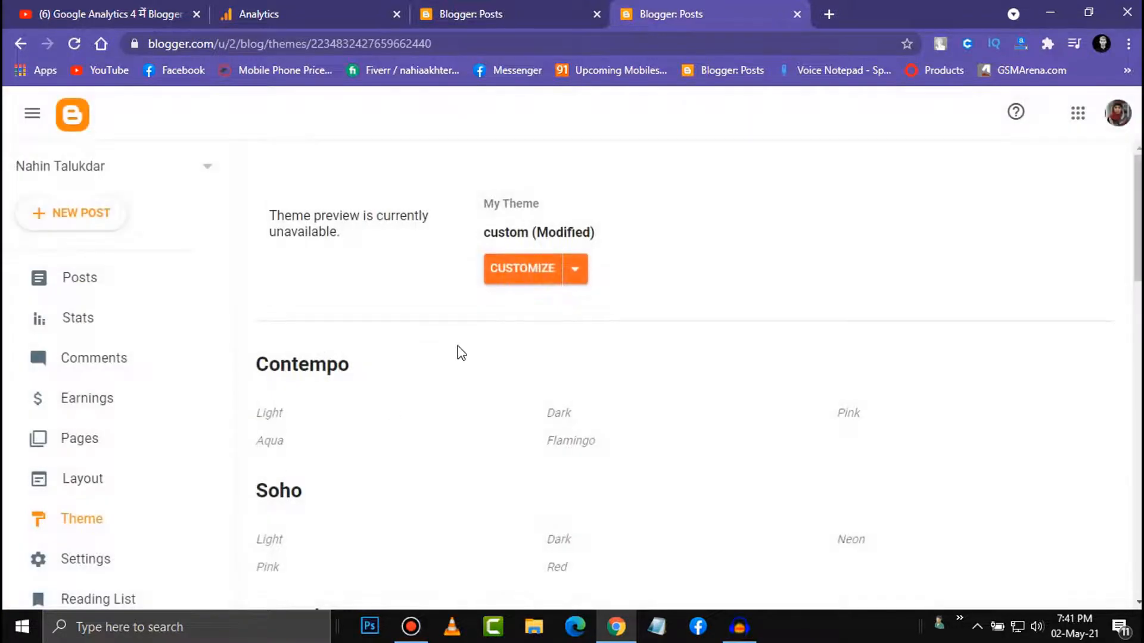
click(578, 275)
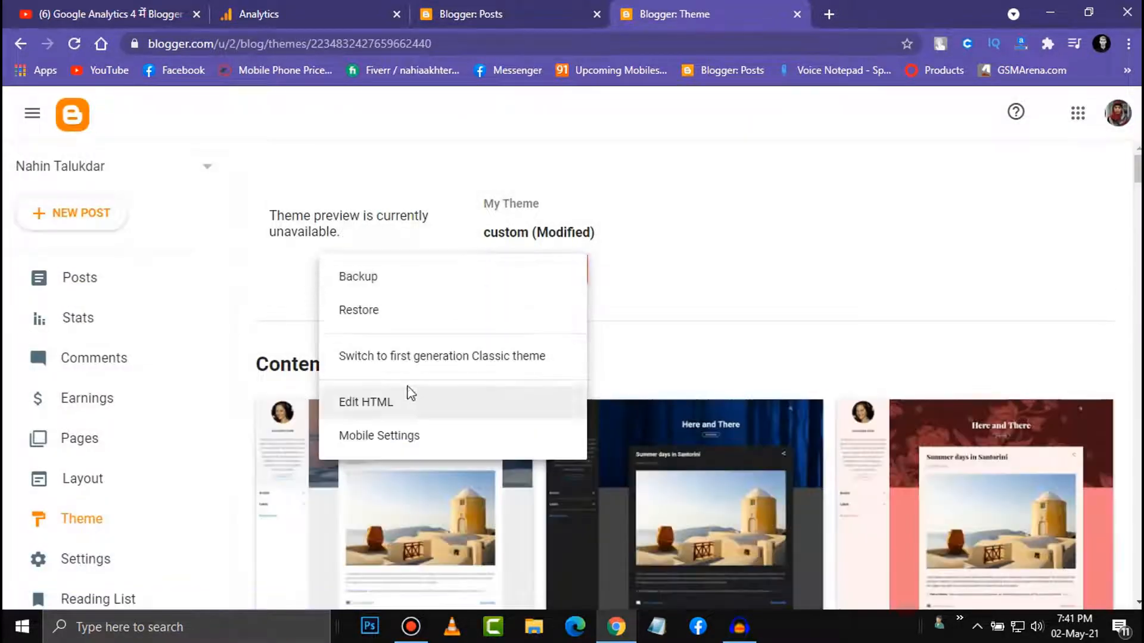
click(393, 401)
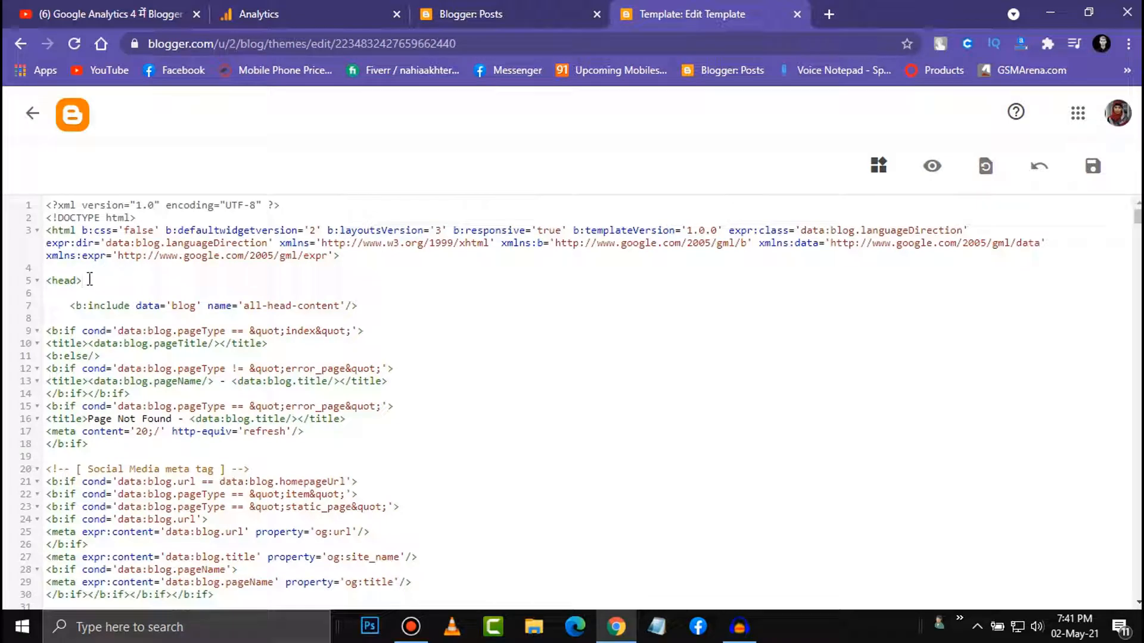
Paste the copied global site tag on a new line directly below the opening <head> tag and save the theme
key(ctrl+plus)
key(ctrl+plus)
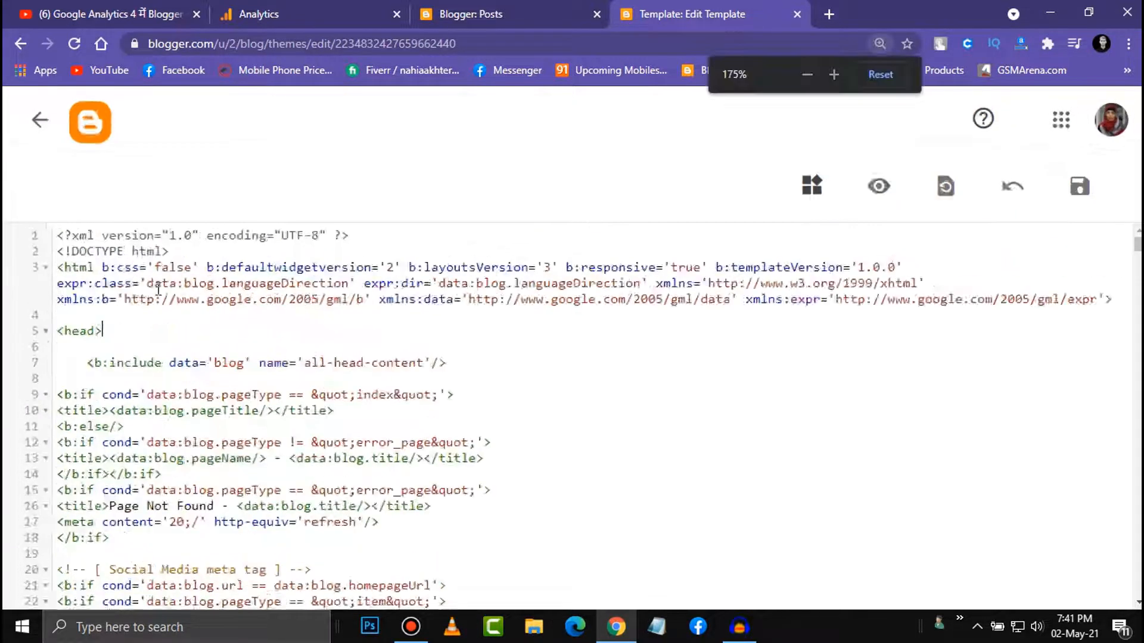
key(ctrl+plus)
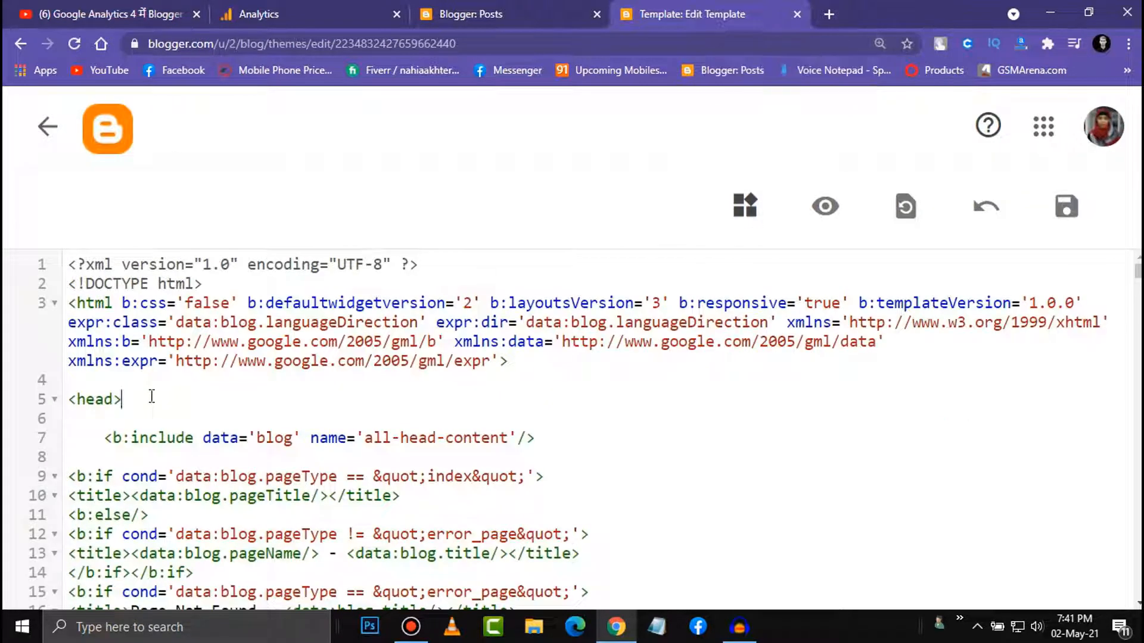
key(Return)
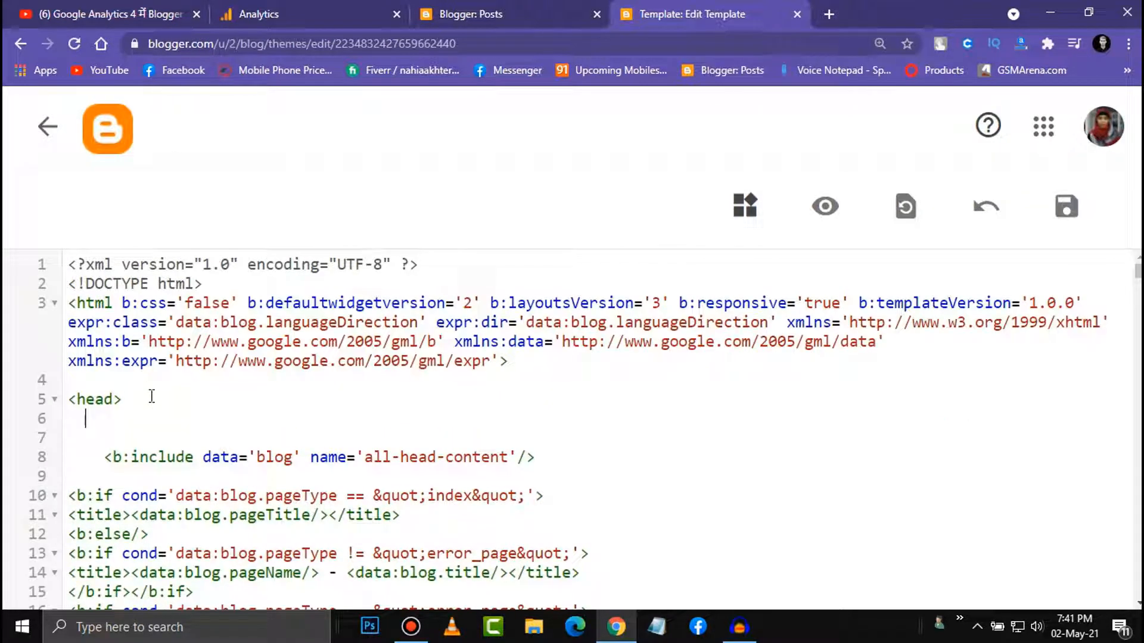
right_click(97, 418)
click(166, 297)
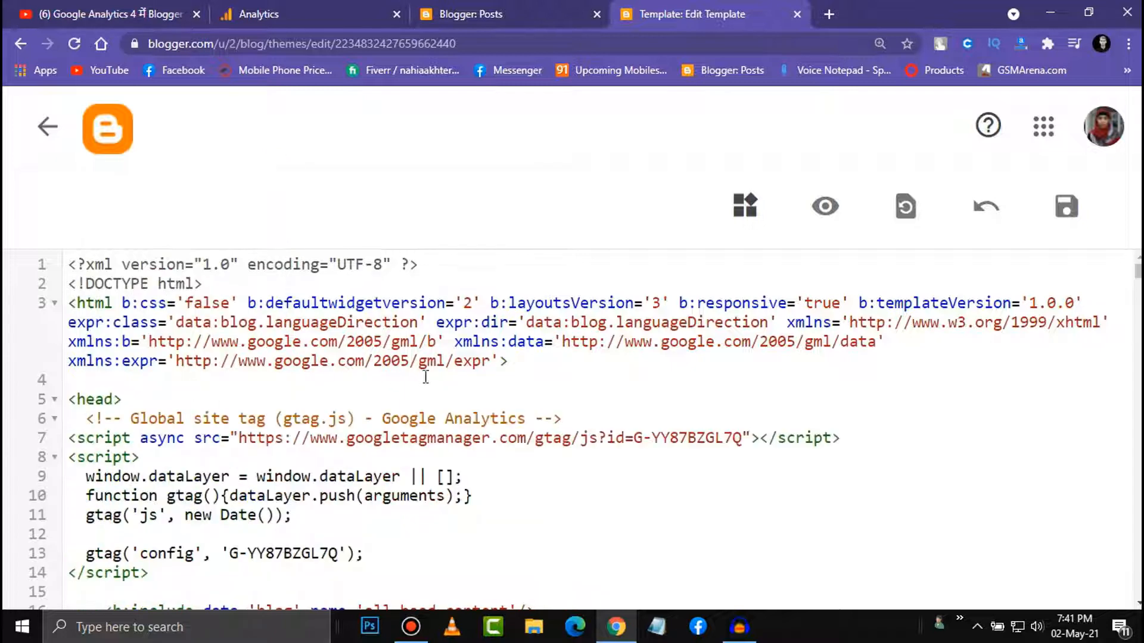
scroll(426, 377, down, 3)
click(1066, 206)
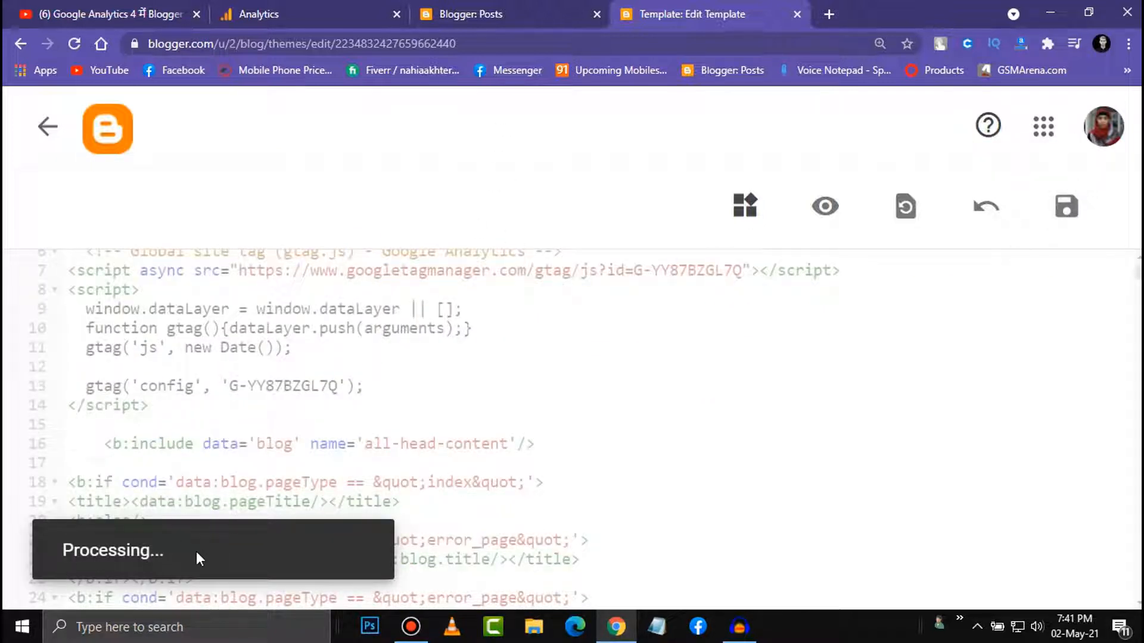
Return to Google Analytics and review the Home report's user, acquisition, campaign, country and retention cards for the GoMobileReview property
click(333, 13)
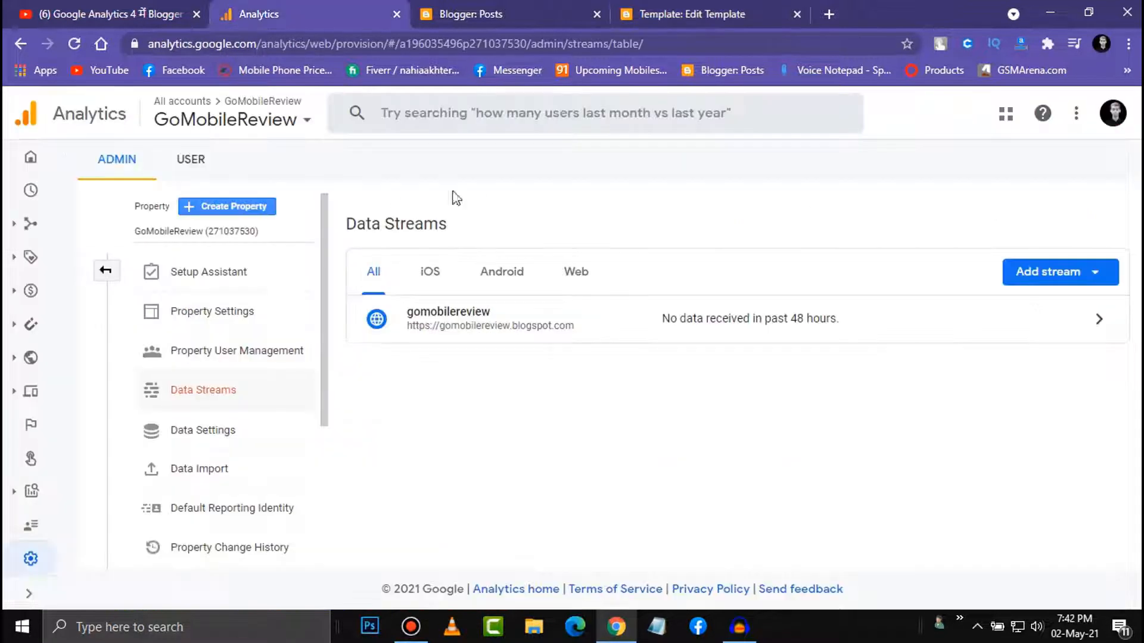
click(33, 167)
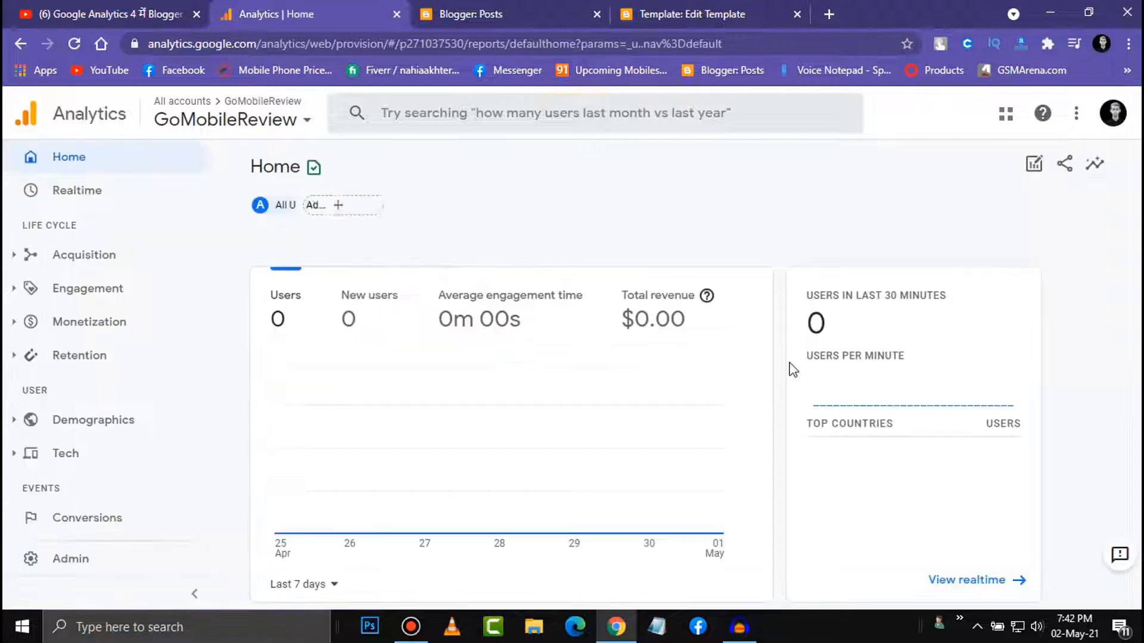
scroll(792, 370, down, 2)
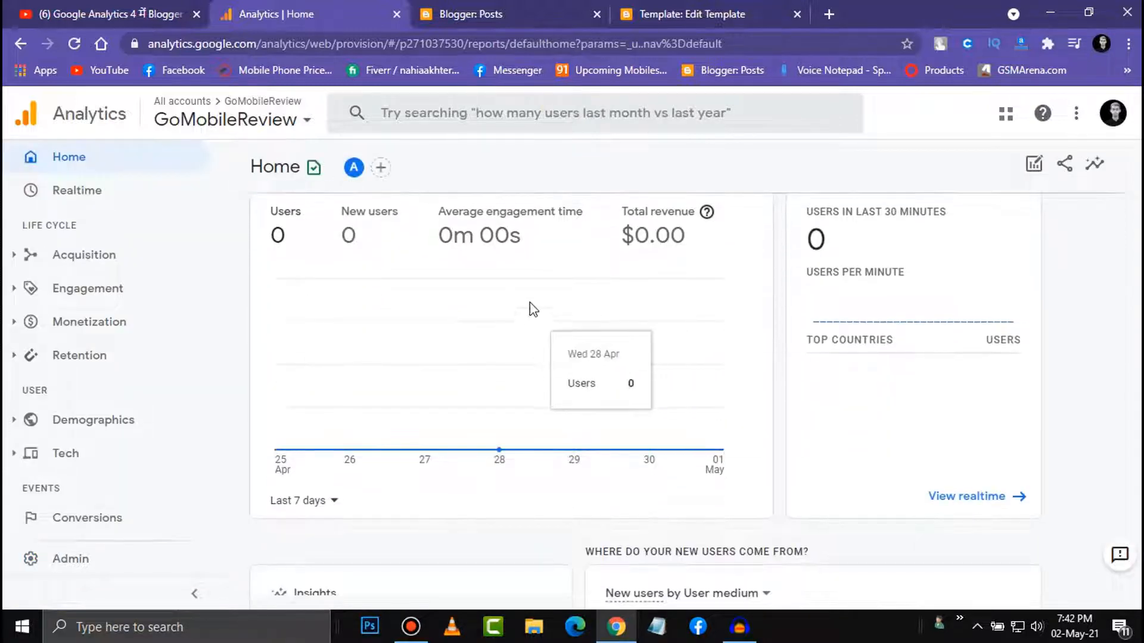
scroll(720, 439, down, 4)
scroll(691, 327, down, 4)
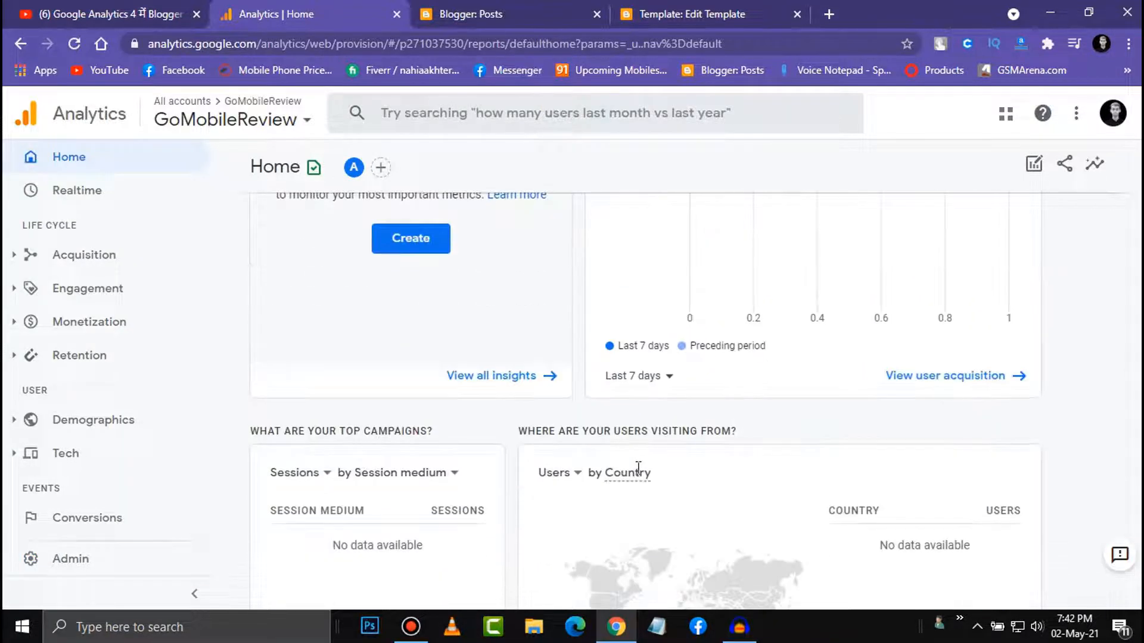
scroll(653, 427, down, 5)
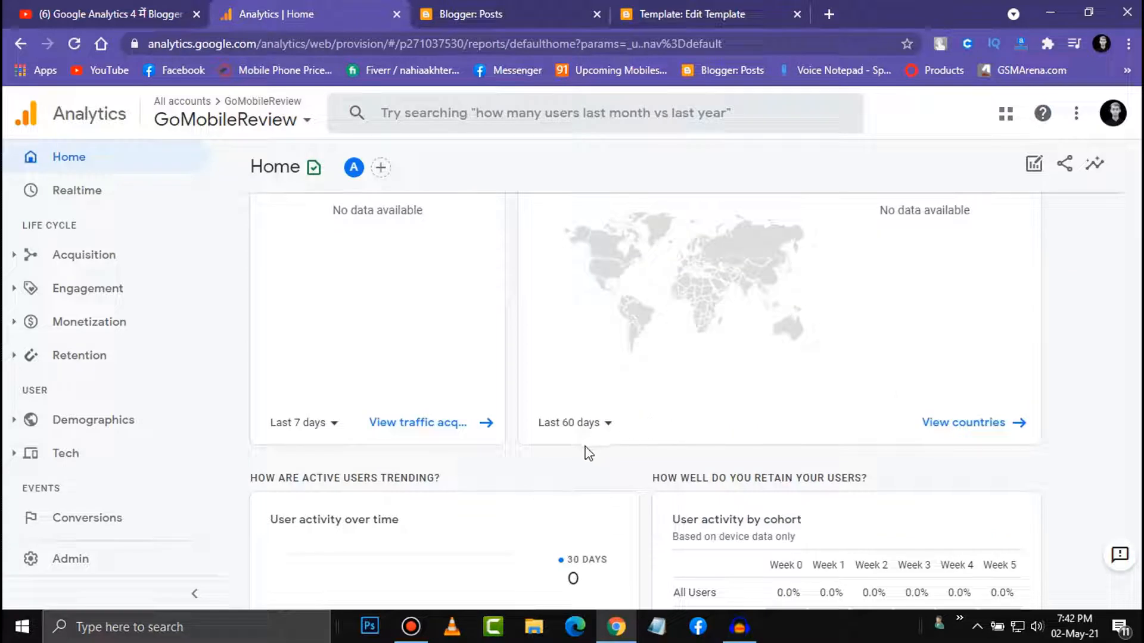
scroll(647, 421, down, 3)
scroll(648, 422, up, 5)
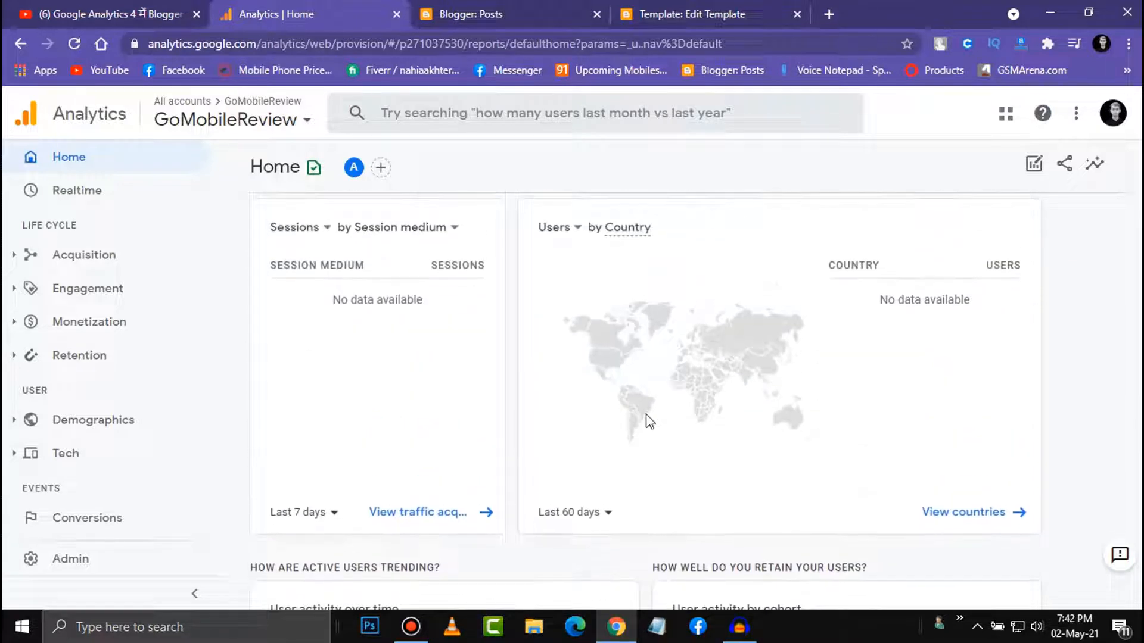
scroll(649, 421, up, 10)
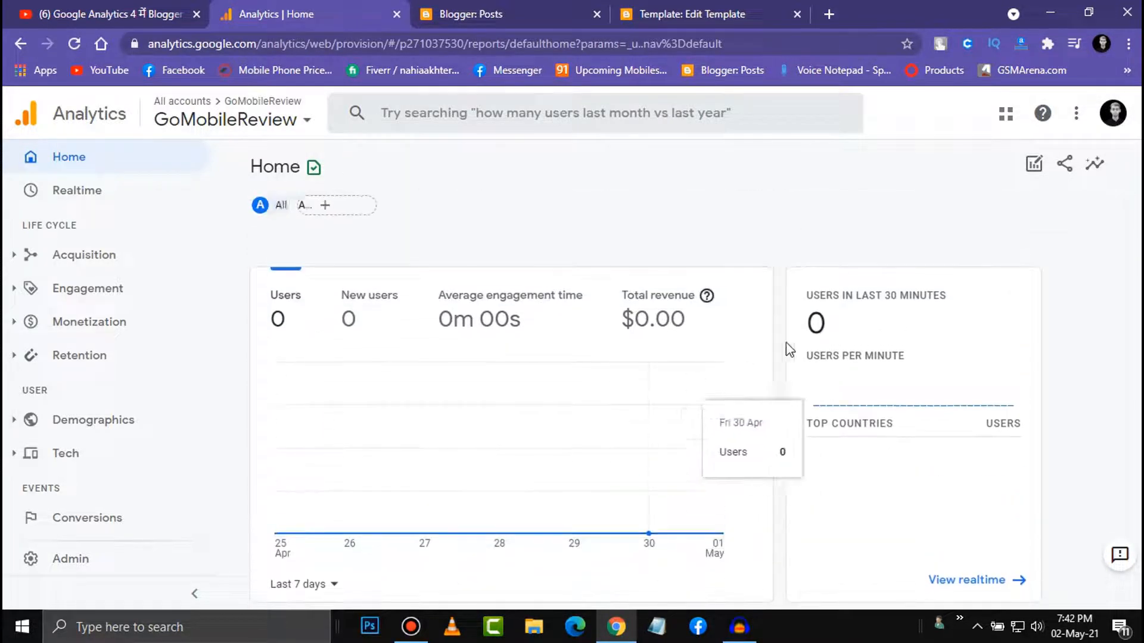
scroll(783, 337, down, 10)
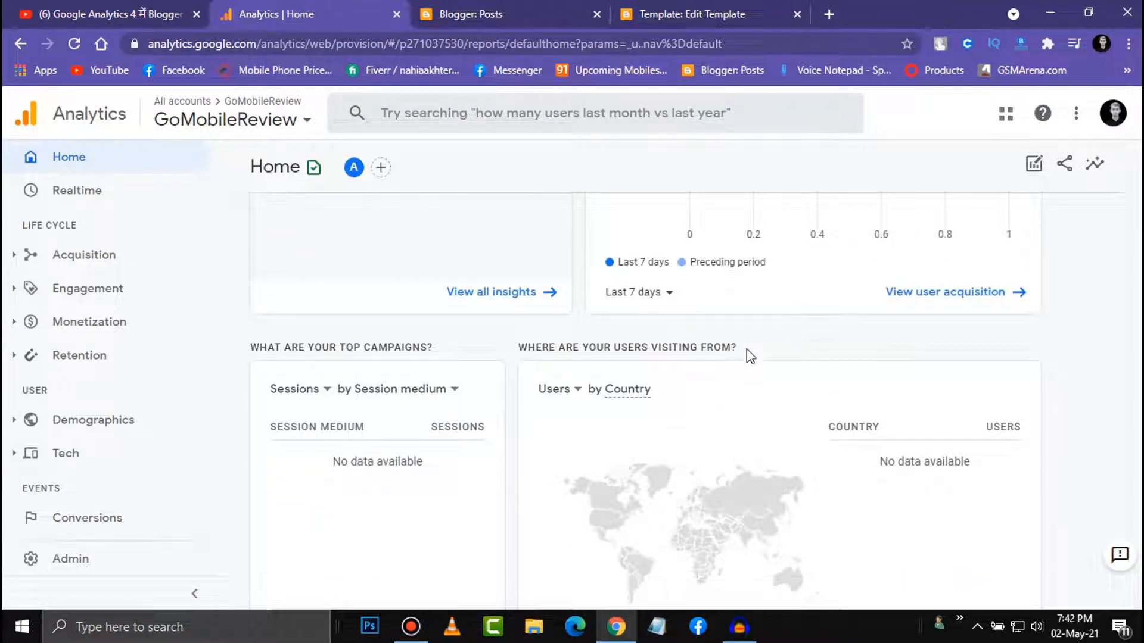
scroll(792, 269, up, 10)
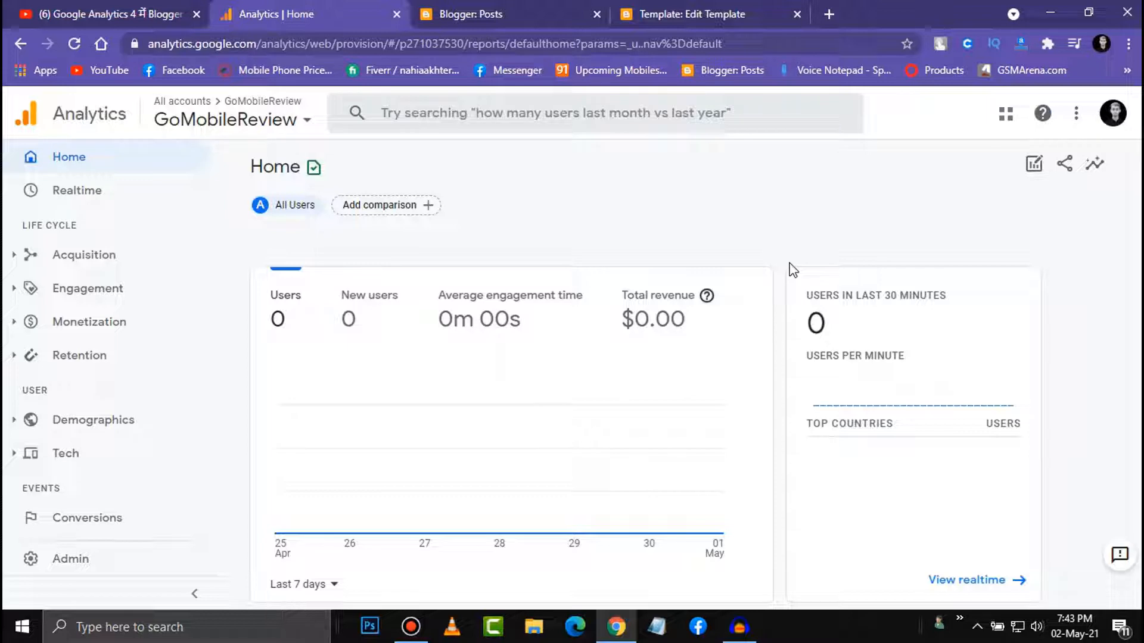